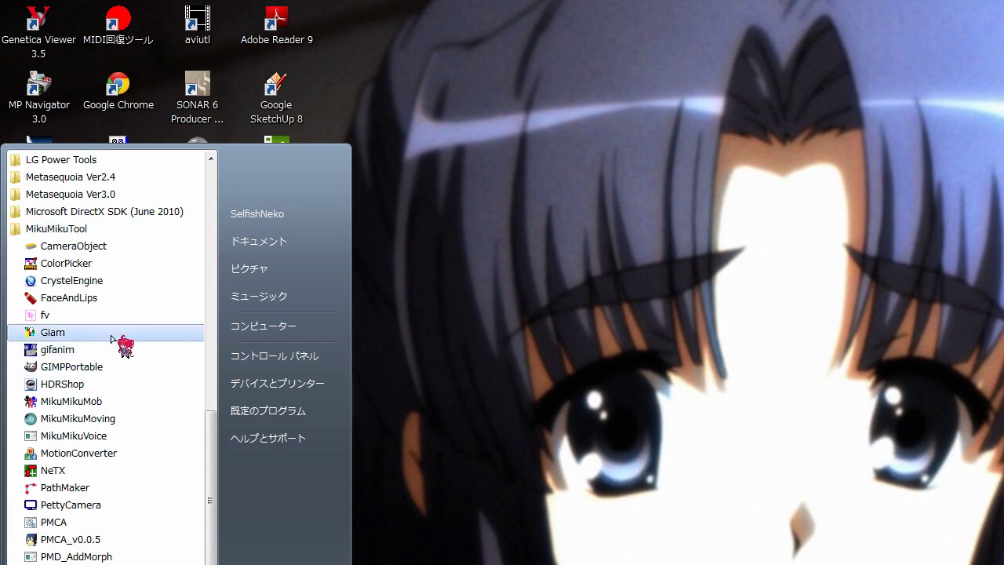
- Launch MikuMikuMob and arrange its main window and the range and placement preview window side by side
{"action": "scroll", "coordinate": [112, 342], "scroll_direction": "down", "scroll_amount": 1}
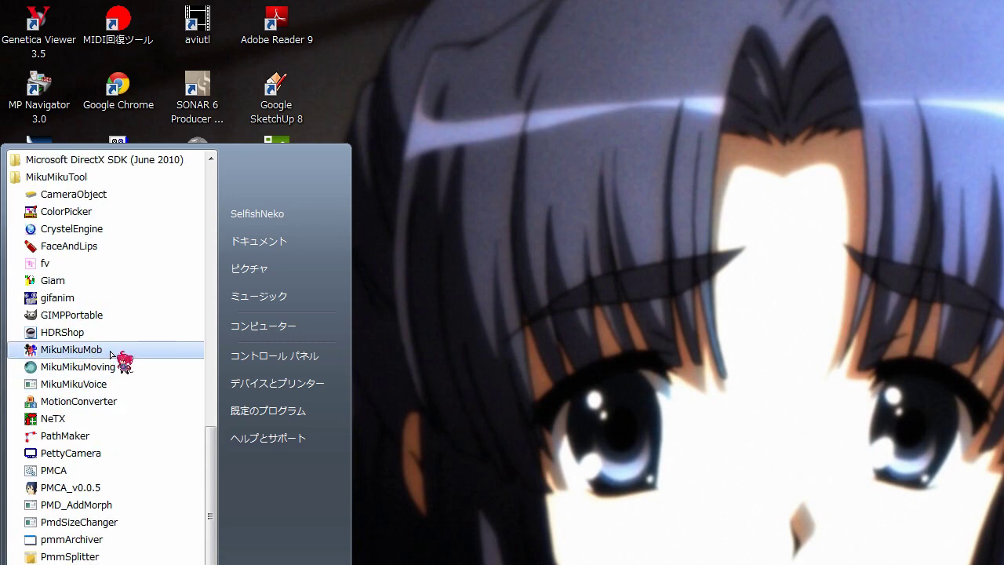
{"action": "left_click", "coordinate": [78, 350]}
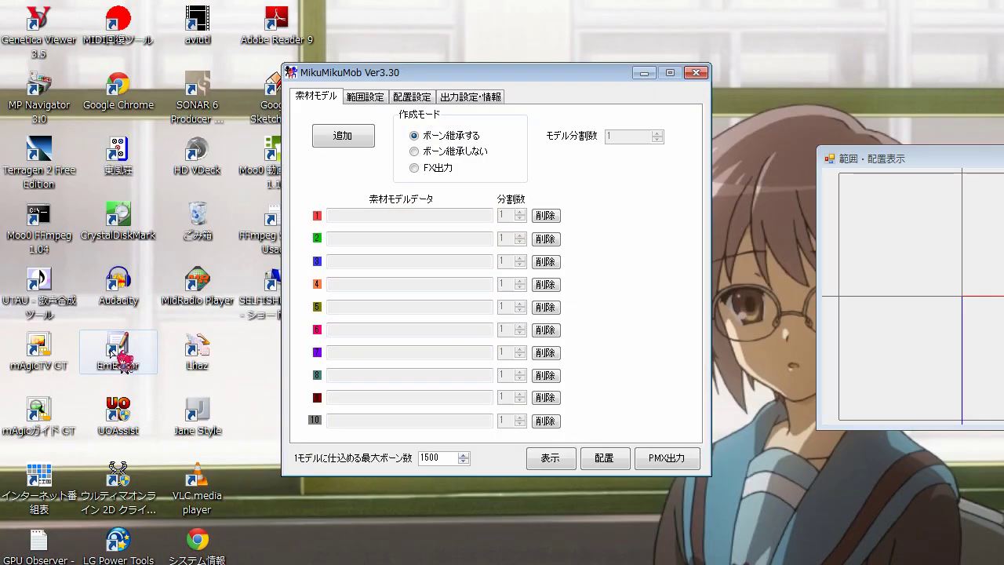
{"action": "left_click_drag", "start_coordinate": [452, 75], "coordinate": [250, 63]}
{"action": "left_click_drag", "start_coordinate": [902, 160], "coordinate": [663, 125]}
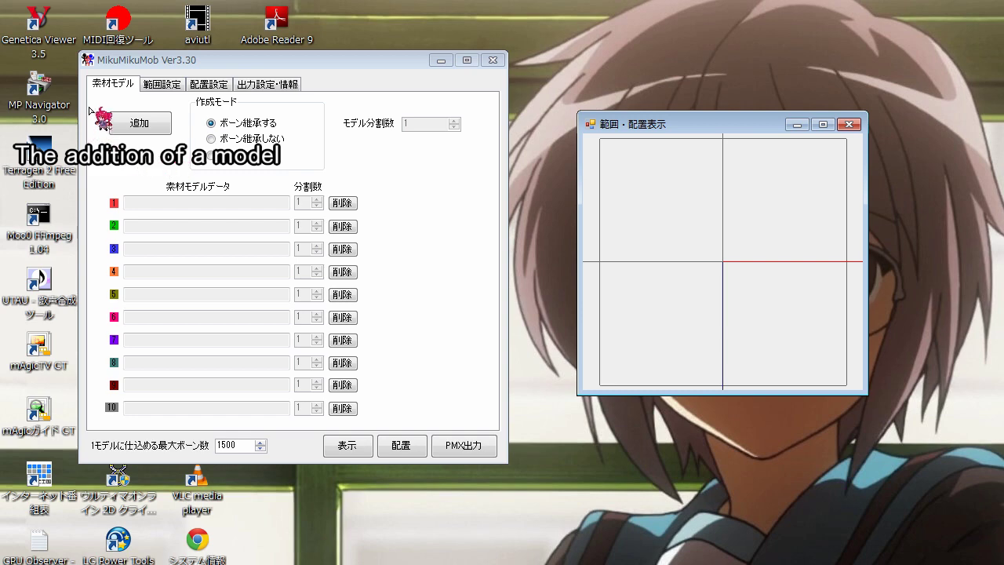
- Start adding a source model and browse to the mob folder inside UserFile > Model
{"action": "left_click", "coordinate": [148, 126]}
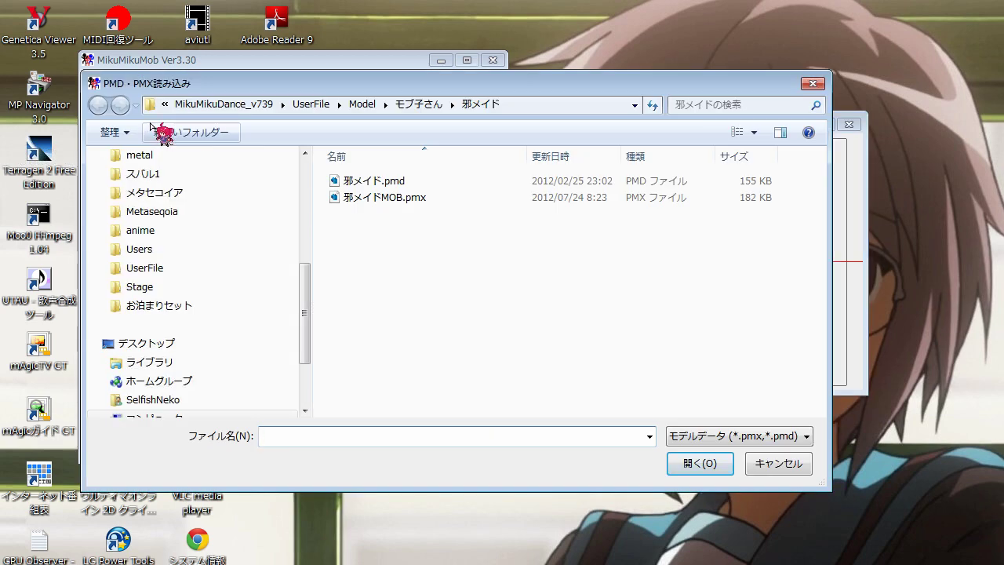
{"action": "left_click", "coordinate": [362, 104]}
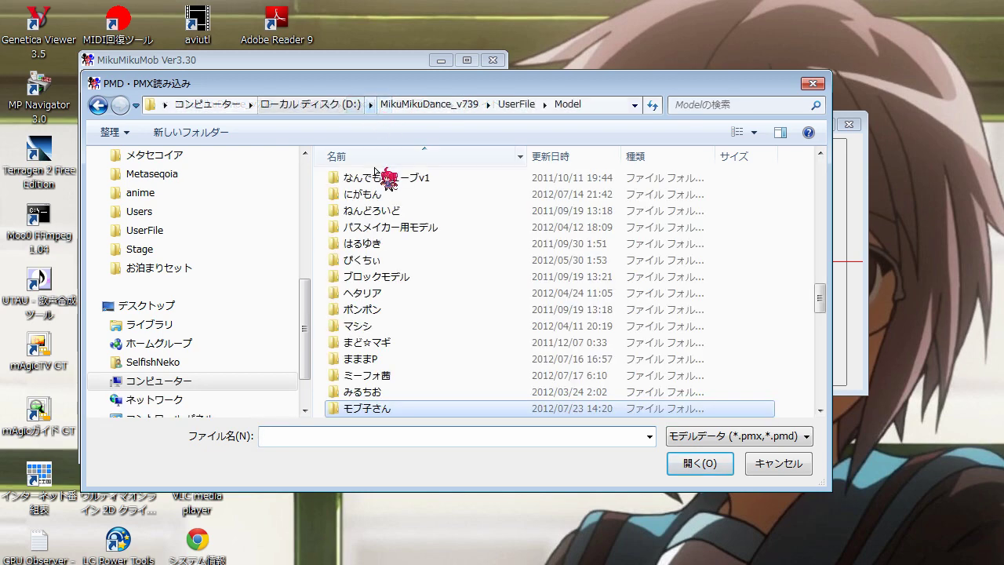
{"action": "scroll", "coordinate": [376, 234], "scroll_direction": "up", "scroll_amount": 5}
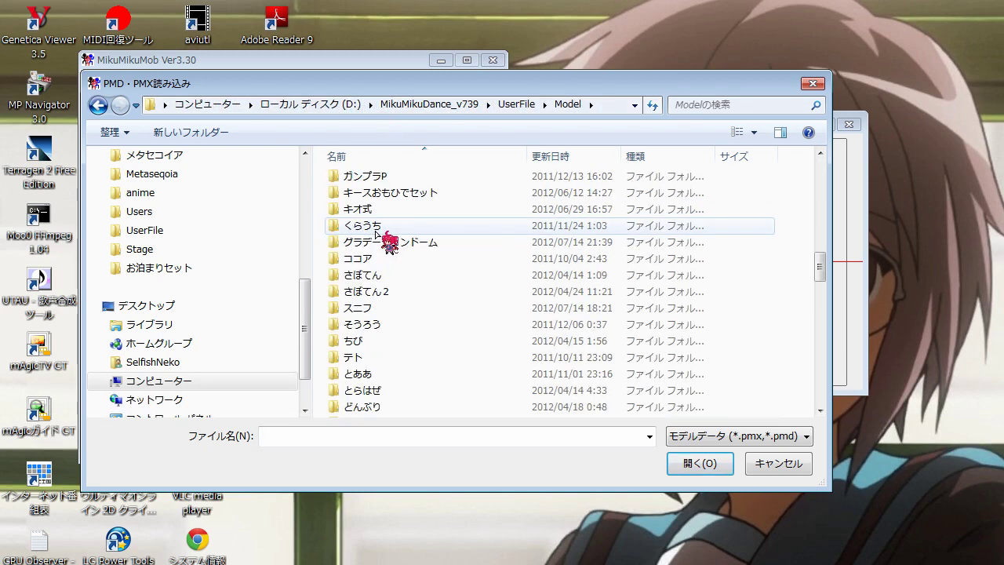
{"action": "scroll", "coordinate": [376, 233], "scroll_direction": "up", "scroll_amount": 15}
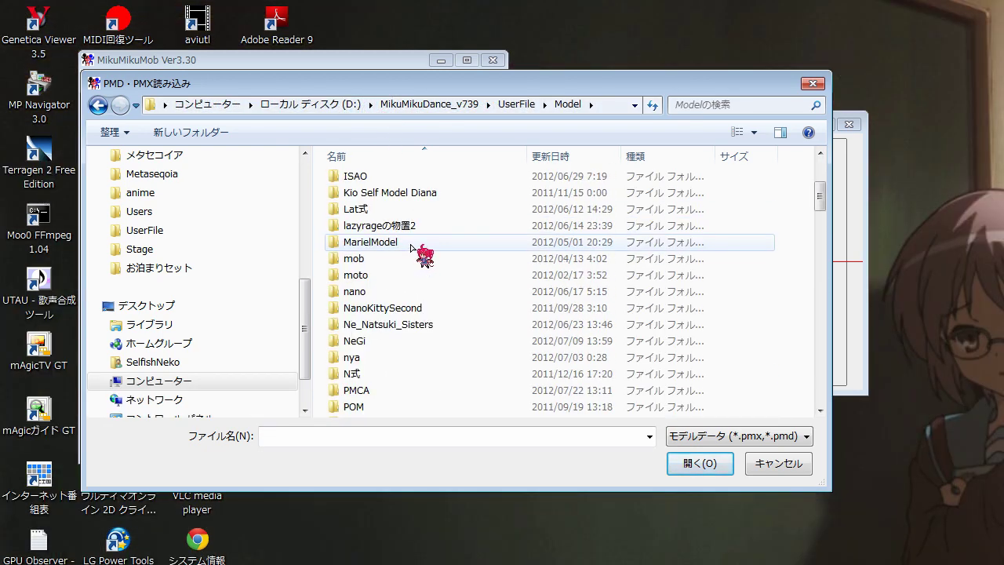
{"action": "double_click", "coordinate": [384, 258]}
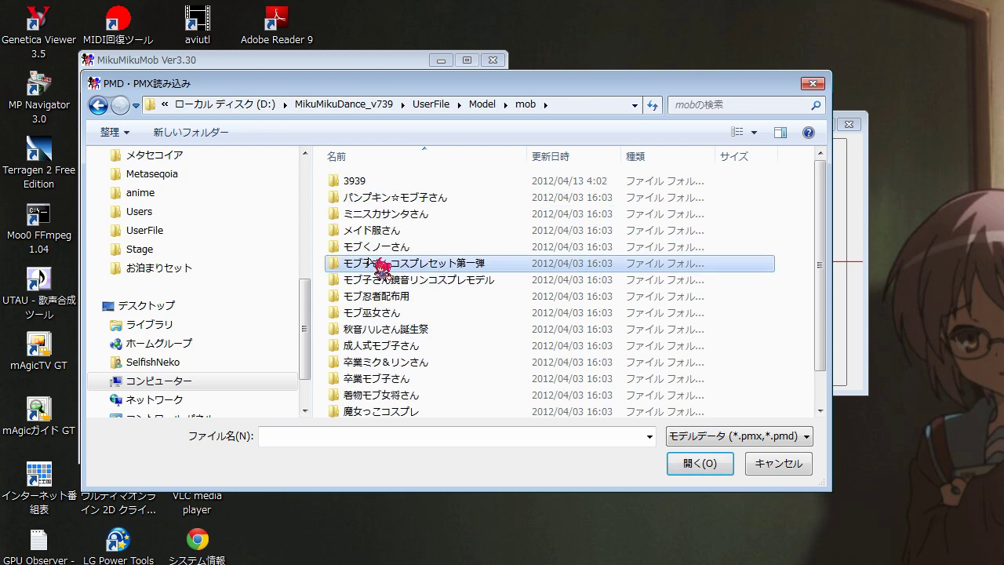
- Load メイド服さんA1.pmd from the メイド服さん > メイド服さんA folder as the first source model
{"action": "scroll", "coordinate": [450, 263], "scroll_direction": "down", "scroll_amount": 1}
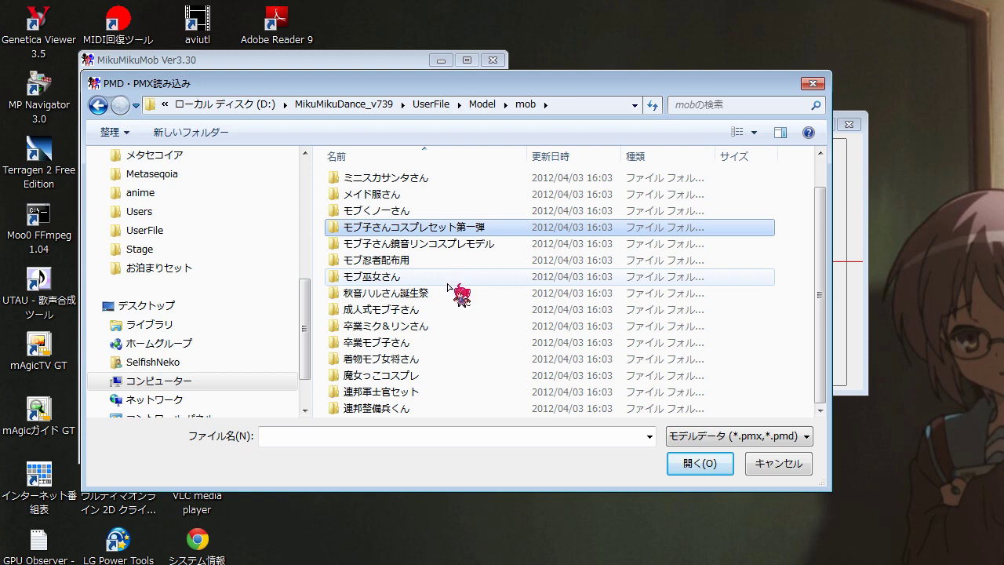
{"action": "left_click", "coordinate": [402, 291]}
{"action": "scroll", "coordinate": [411, 297], "scroll_direction": "up", "scroll_amount": 1}
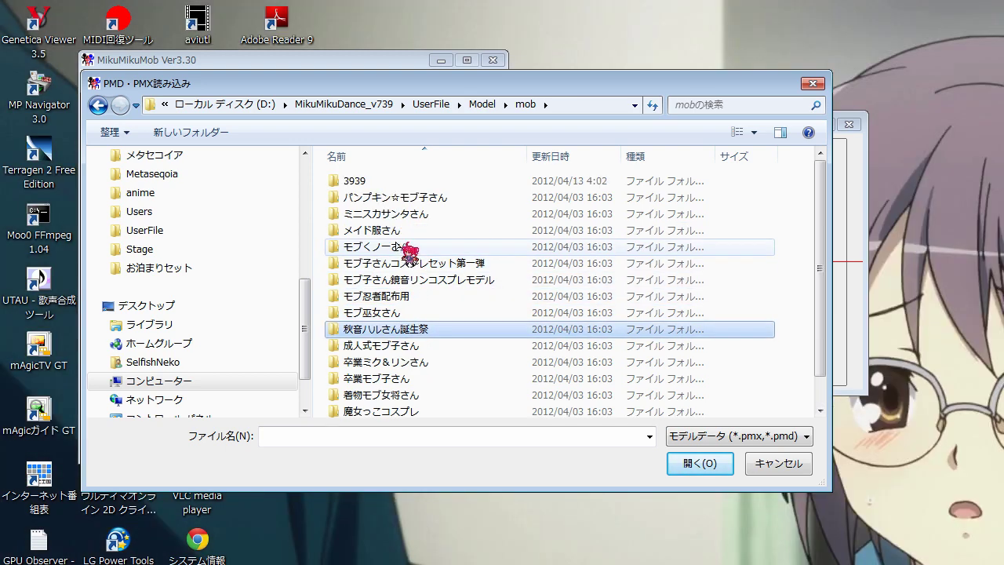
{"action": "left_click", "coordinate": [402, 233]}
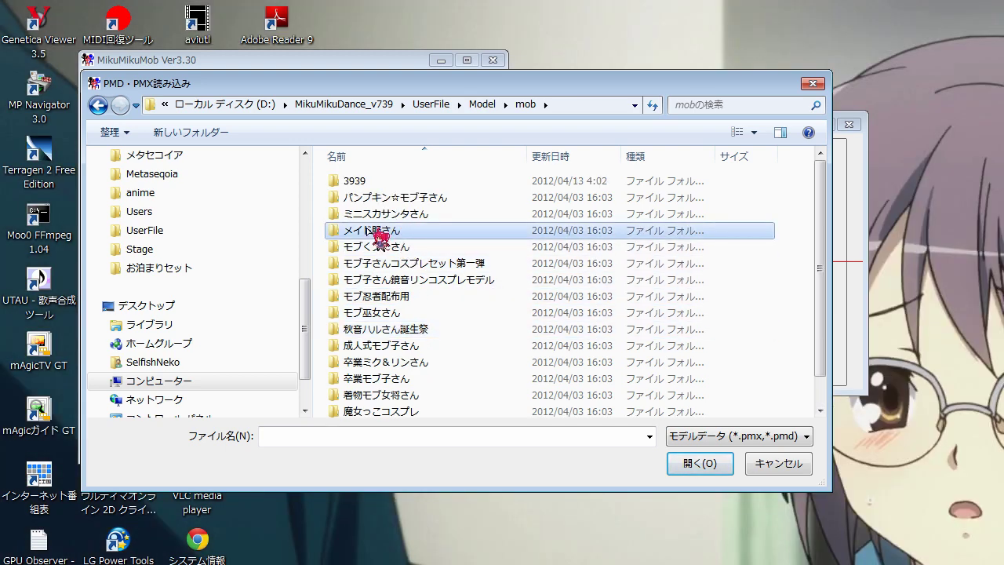
{"action": "double_click", "coordinate": [453, 232]}
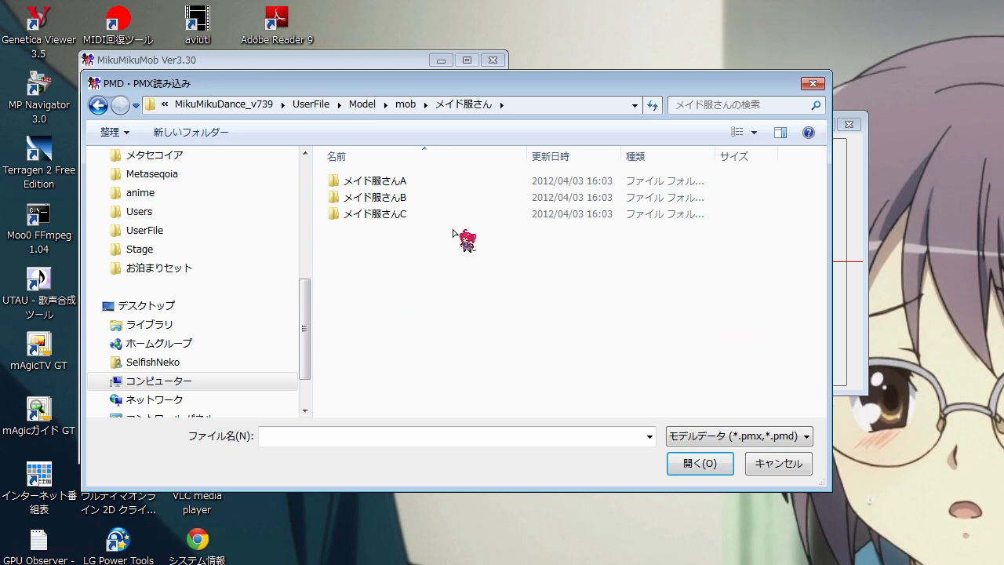
{"action": "double_click", "coordinate": [433, 185]}
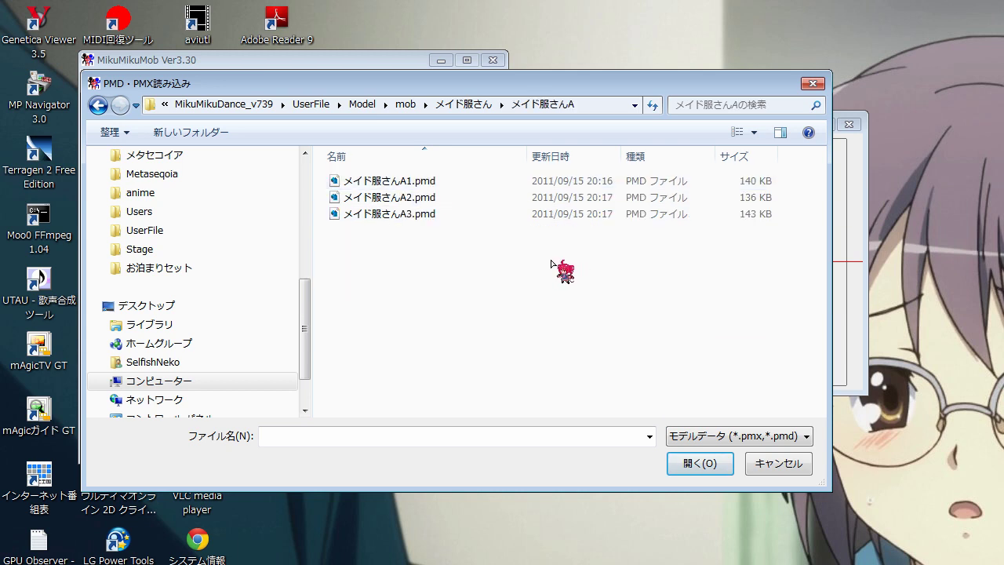
{"action": "left_click", "coordinate": [431, 182]}
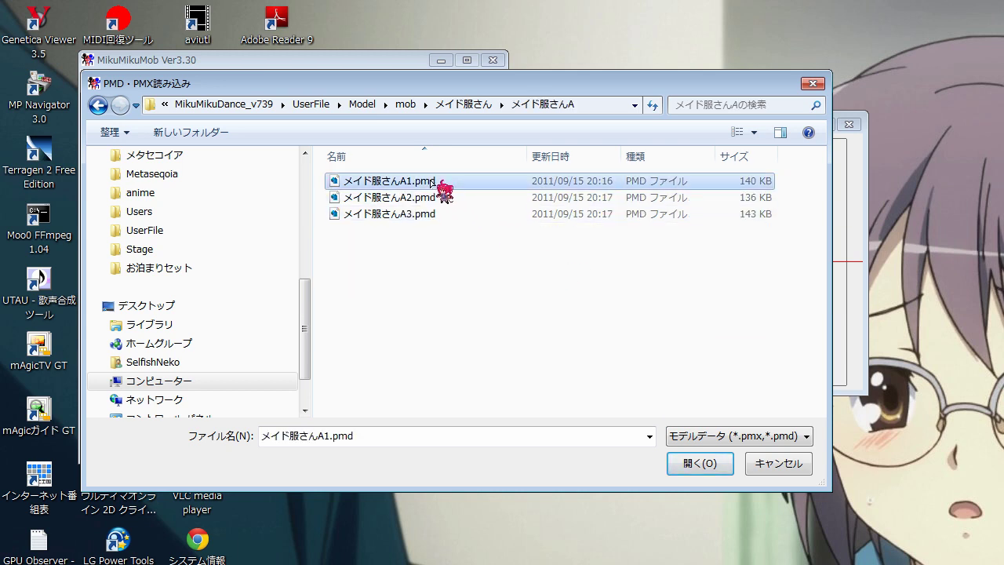
{"action": "left_click", "coordinate": [700, 464]}
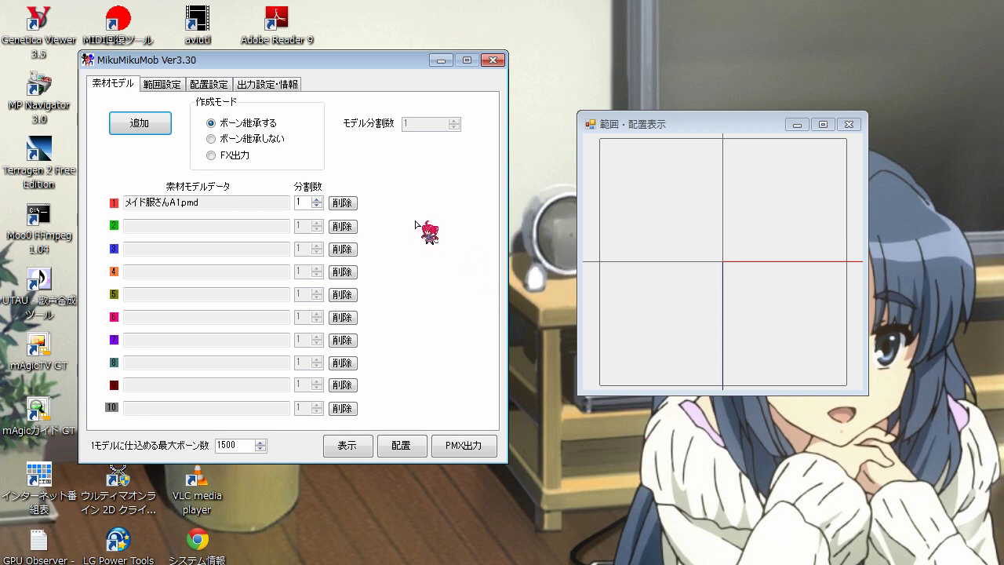
- Set the range dimensions L1, L2 and H2 to 500 each and display the range in the preview
{"action": "left_click", "coordinate": [168, 83]}
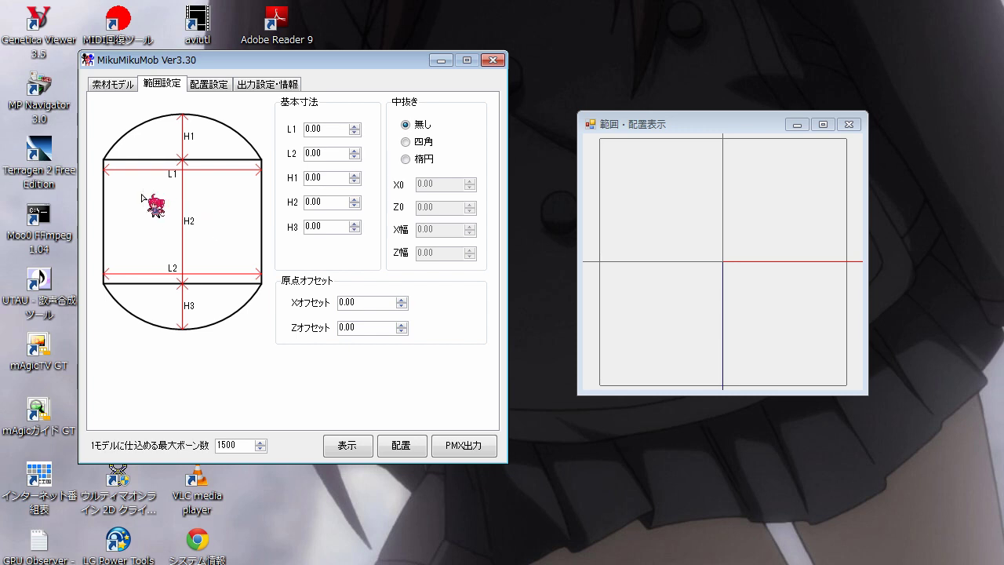
{"action": "left_click_drag", "start_coordinate": [329, 133], "coordinate": [284, 127]}
{"action": "type", "text": "500"}
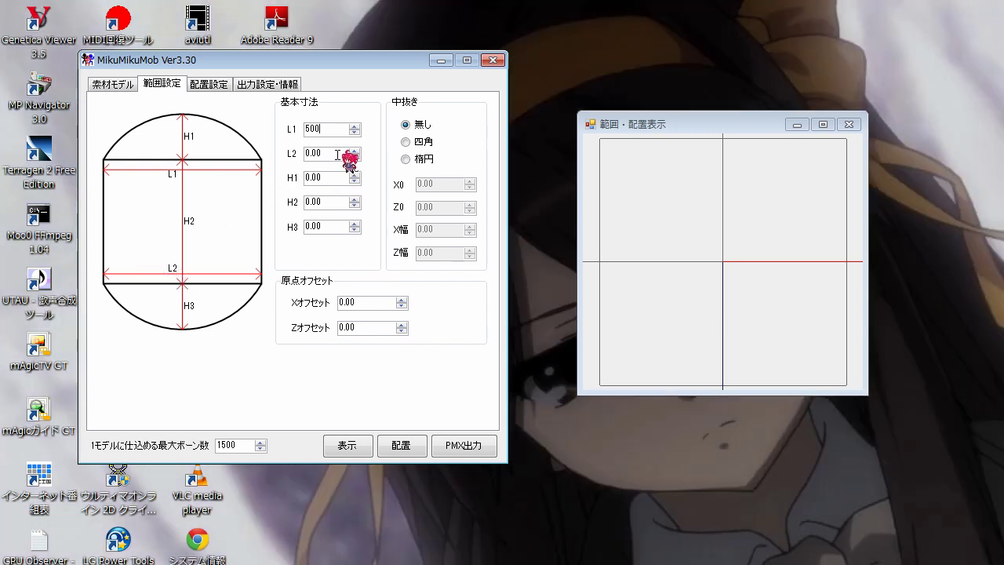
{"action": "left_click_drag", "start_coordinate": [344, 154], "coordinate": [267, 148]}
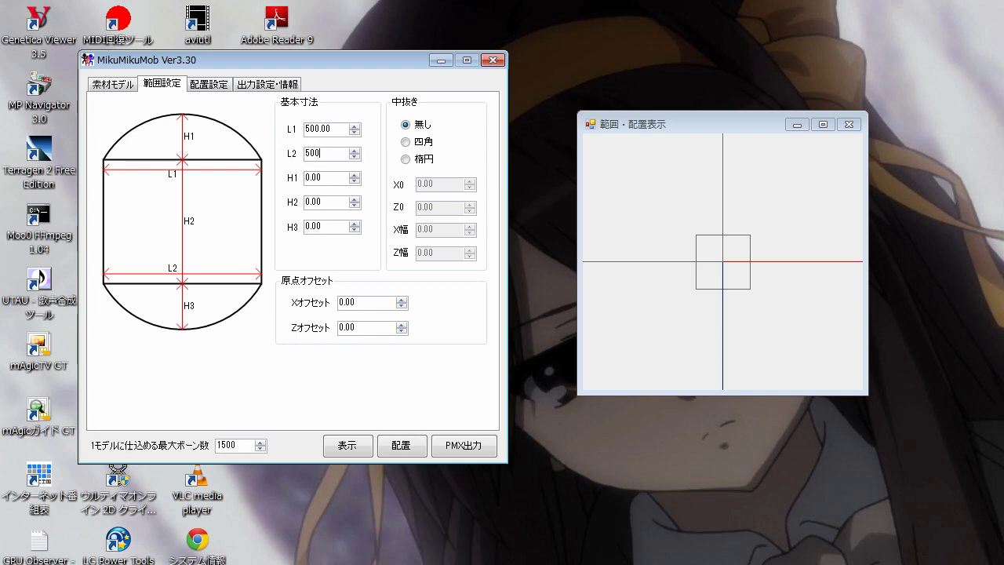
{"action": "left_click", "coordinate": [337, 174]}
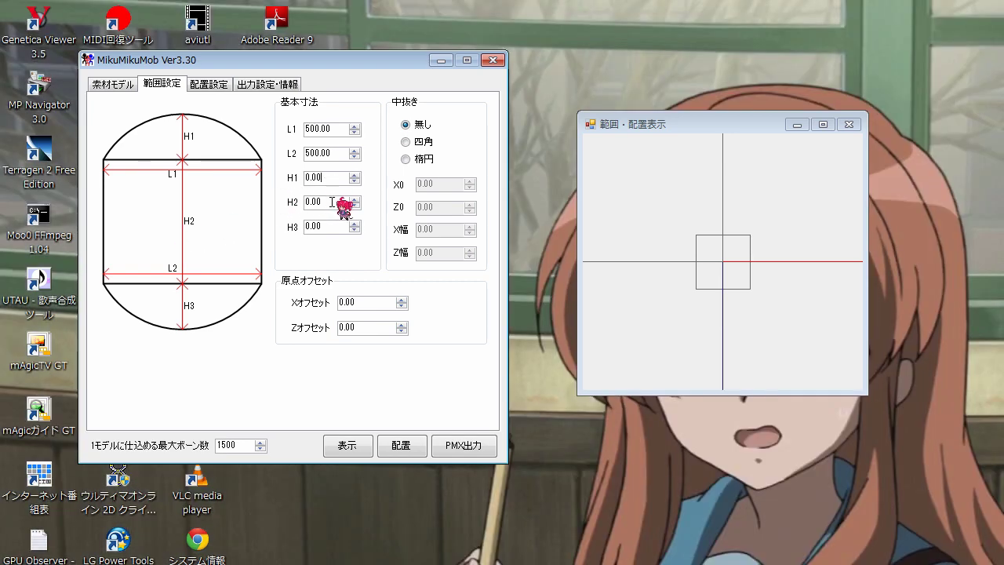
{"action": "left_click_drag", "start_coordinate": [333, 203], "coordinate": [294, 200]}
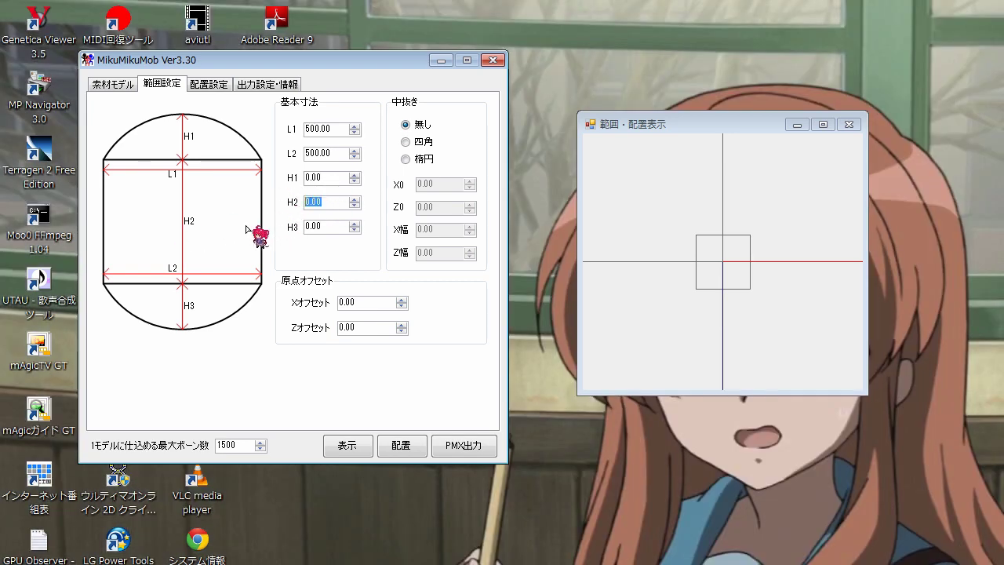
{"action": "type", "text": "50"}
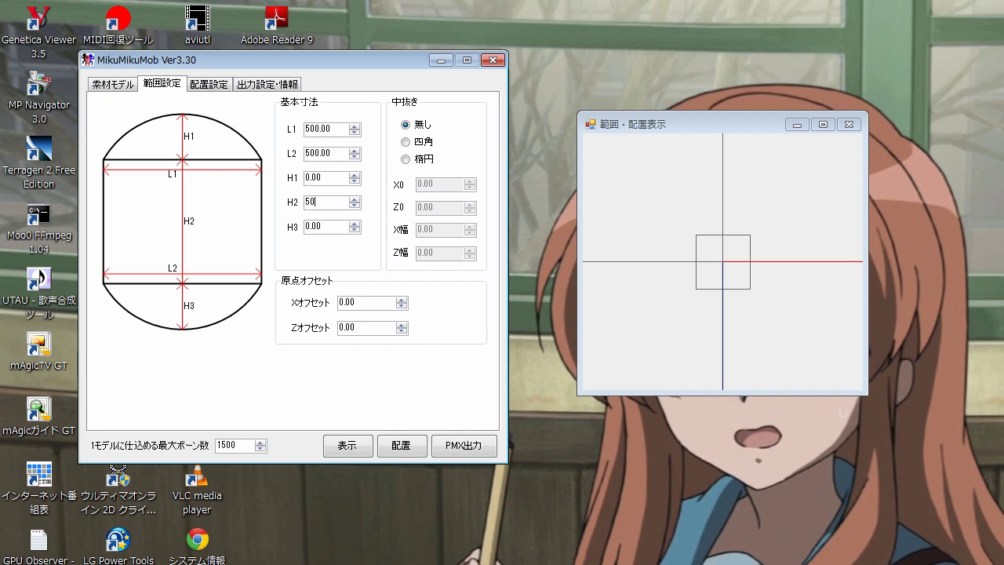
{"action": "left_click", "coordinate": [333, 226]}
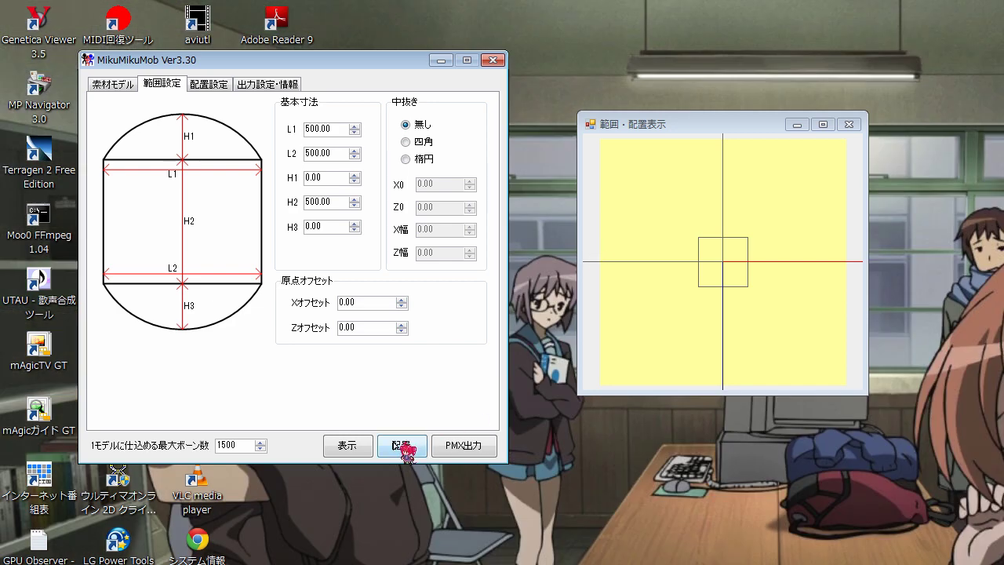
- Arrange the models over the range in a square grid with the existing X and Z intervals
{"action": "left_click", "coordinate": [208, 84]}
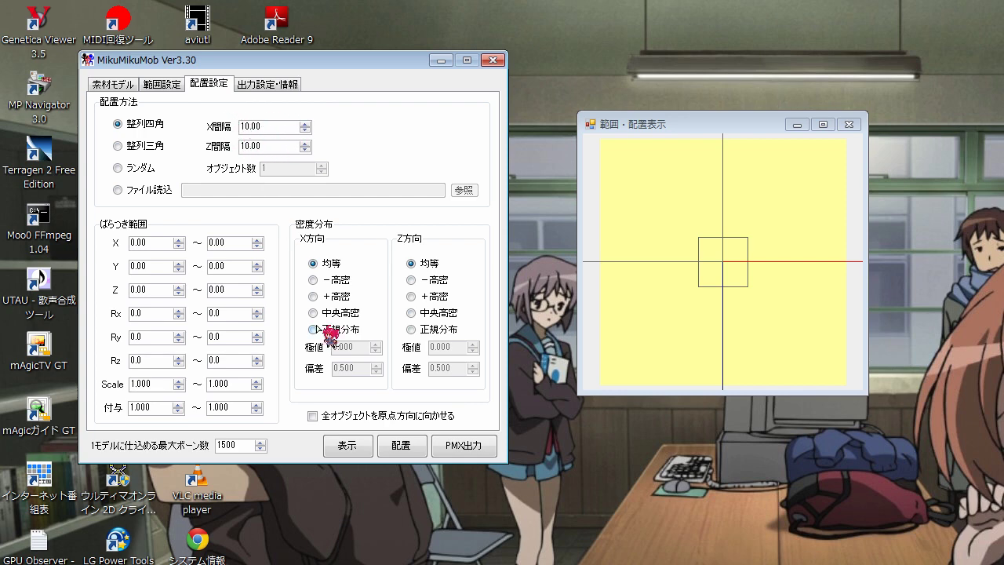
{"action": "left_click", "coordinate": [400, 445]}
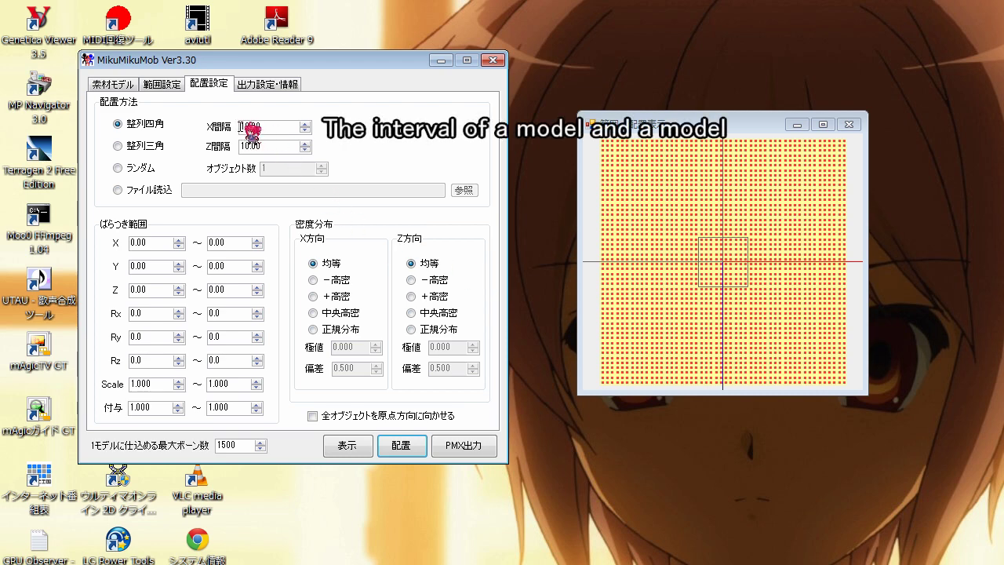
- Set the X and Z intervals to 50, refresh the range preview and arrange the models again
{"action": "type", "text": "5"}
{"action": "left_click", "coordinate": [248, 146]}
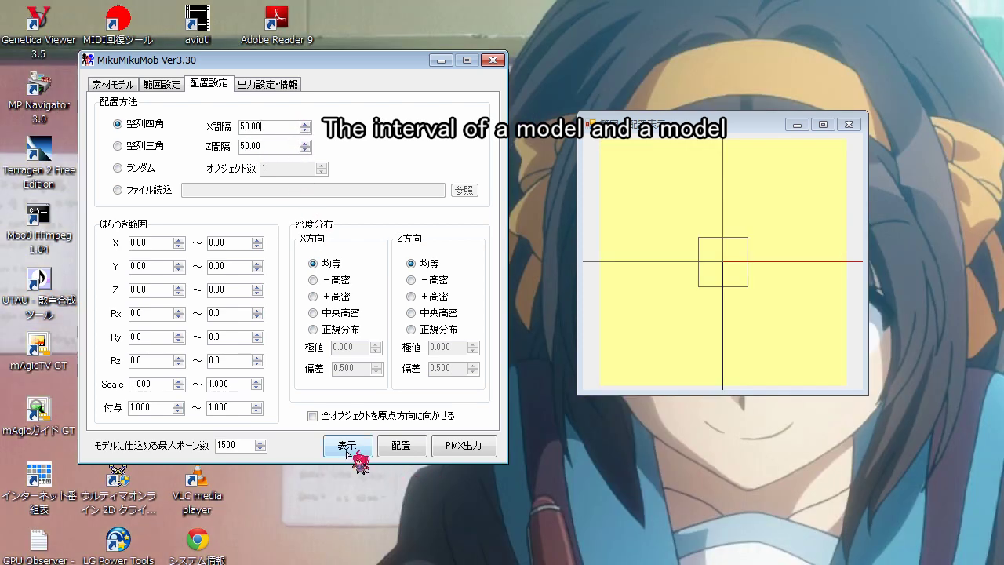
{"action": "left_click", "coordinate": [348, 449]}
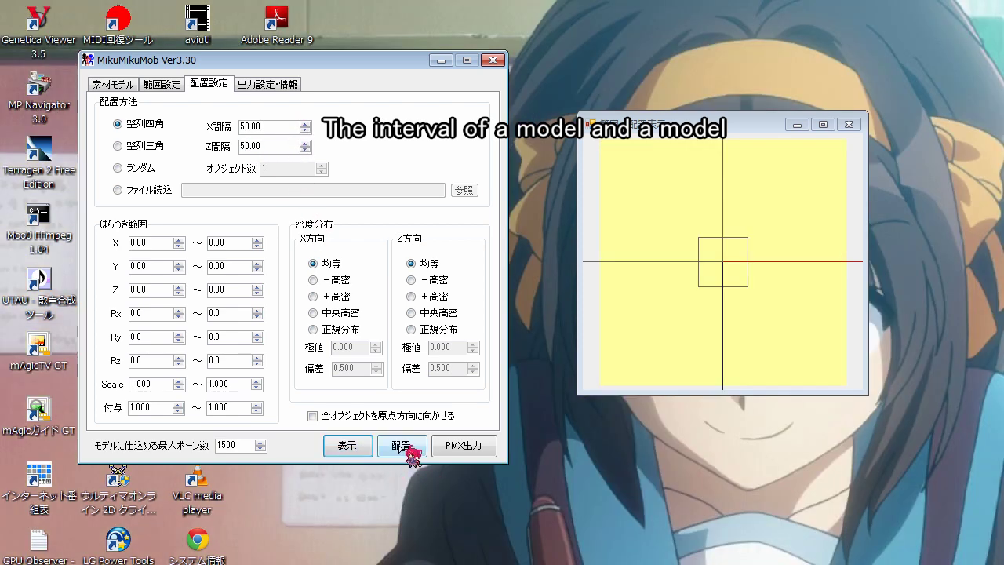
{"action": "left_click", "coordinate": [407, 446]}
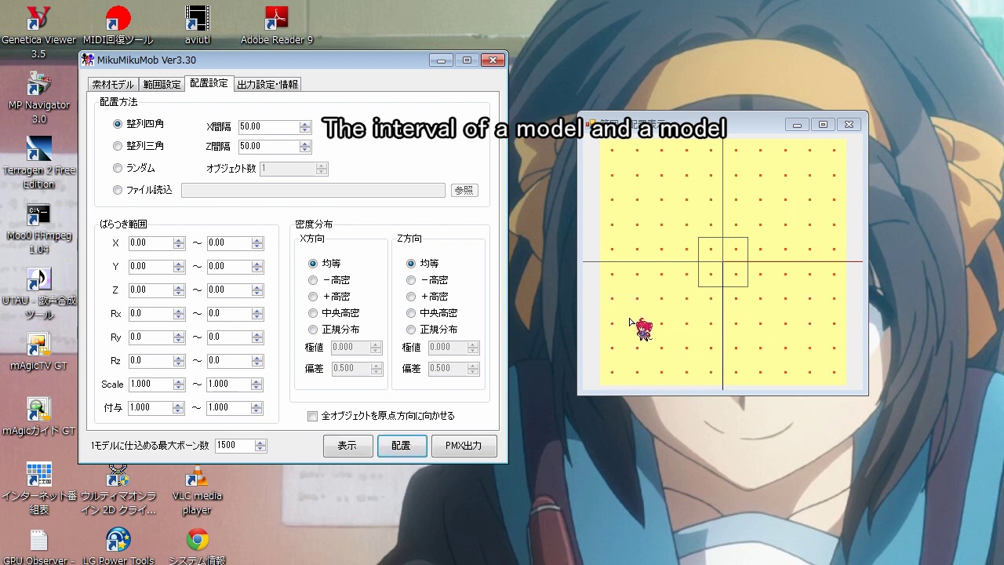
- Set the X and Z intervals back to 10 and arrange the models again
{"action": "left_click", "coordinate": [245, 126]}
{"action": "key", "text": "BackSpace"}
{"action": "type", "text": "1"}
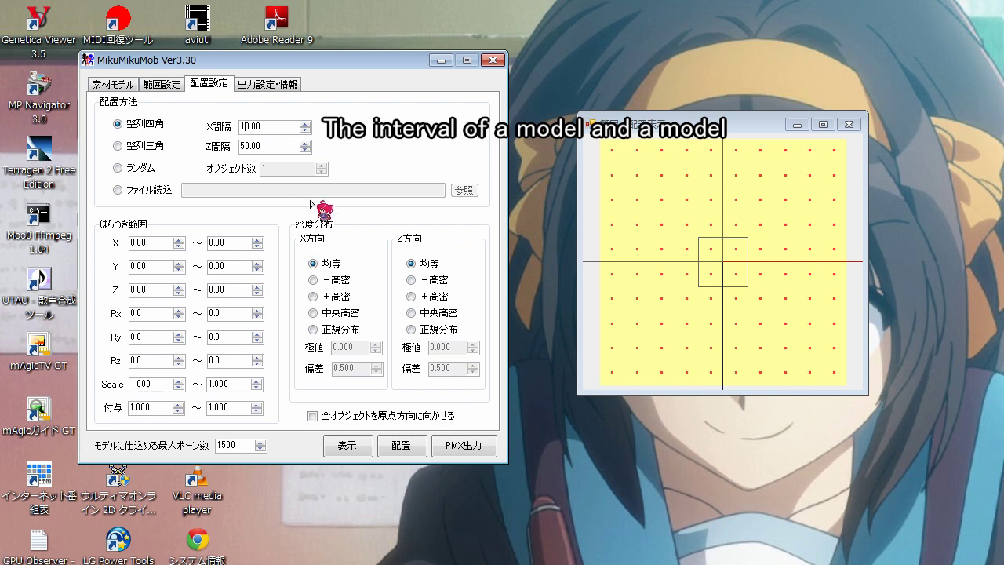
{"action": "left_click_drag", "start_coordinate": [245, 146], "coordinate": [210, 143]}
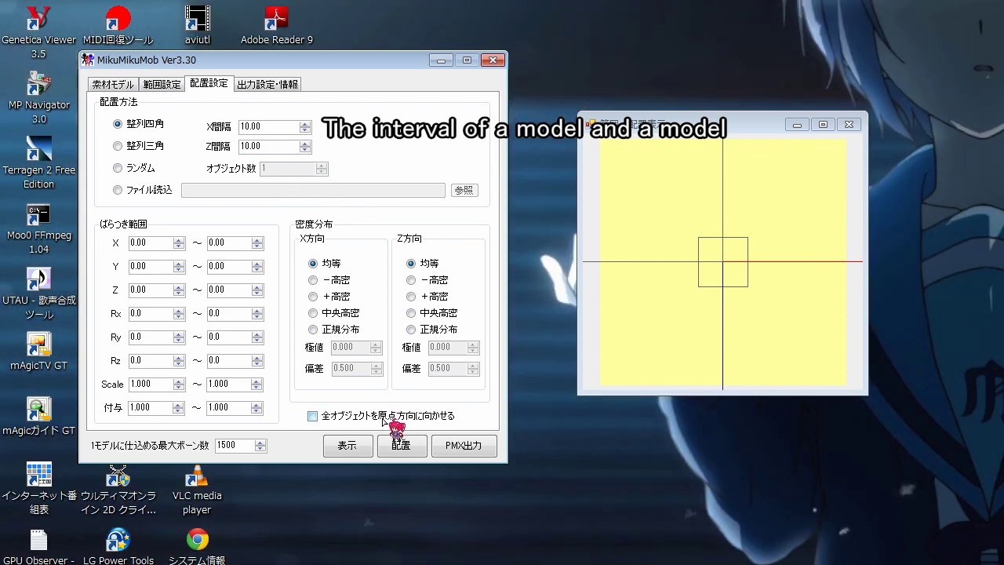
{"action": "left_click", "coordinate": [401, 445]}
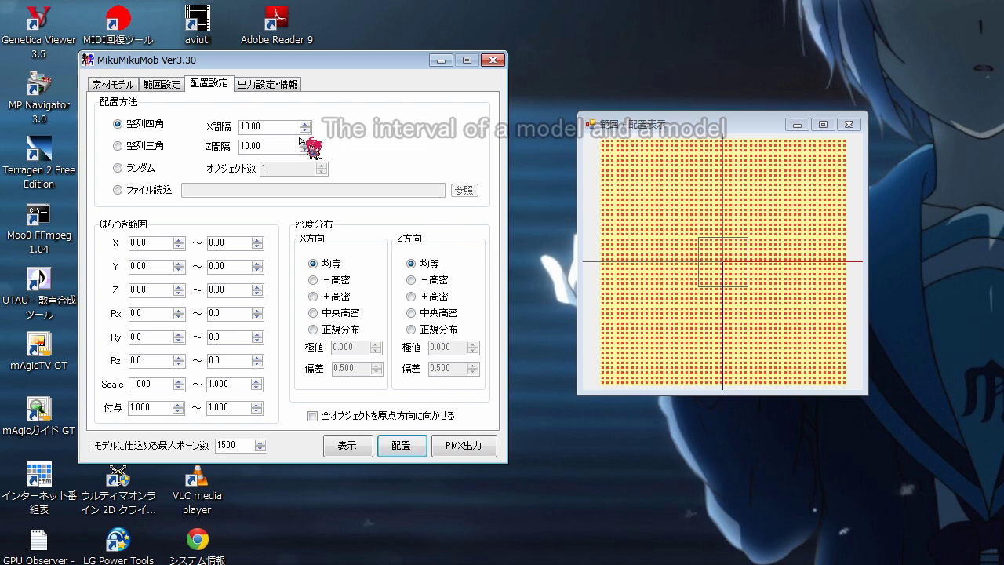
- Enter Mob as both the Japanese and the English model name in the output settings
{"action": "left_click", "coordinate": [266, 84]}
{"action": "left_click", "coordinate": [191, 120]}
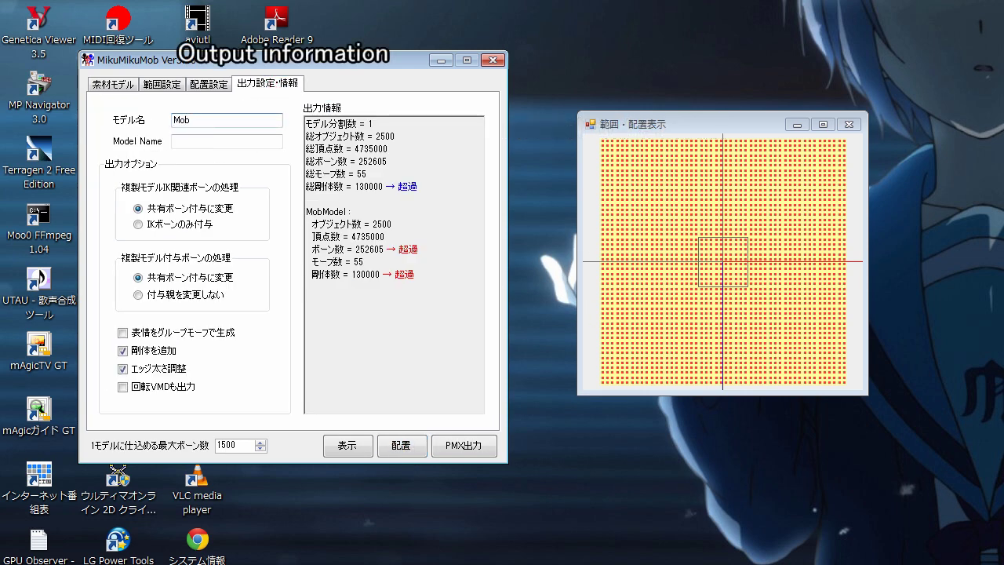
{"action": "type", "text": "Mob"}
{"action": "left_click", "coordinate": [222, 142]}
{"action": "type", "text": "Mob"}
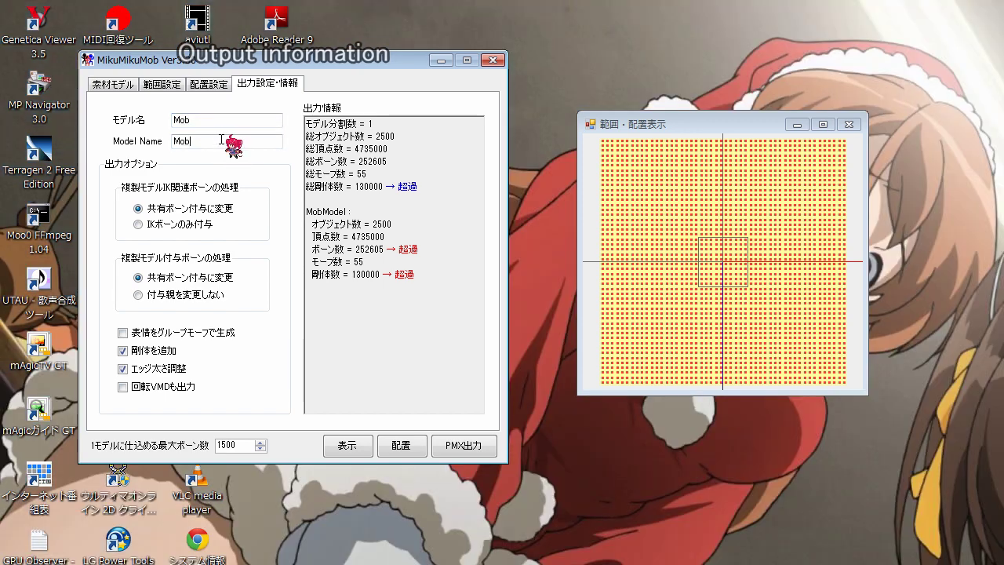
- Switch the creation mode to FX output (FX出力) and arrange the models over the range again
{"action": "left_click", "coordinate": [208, 85]}
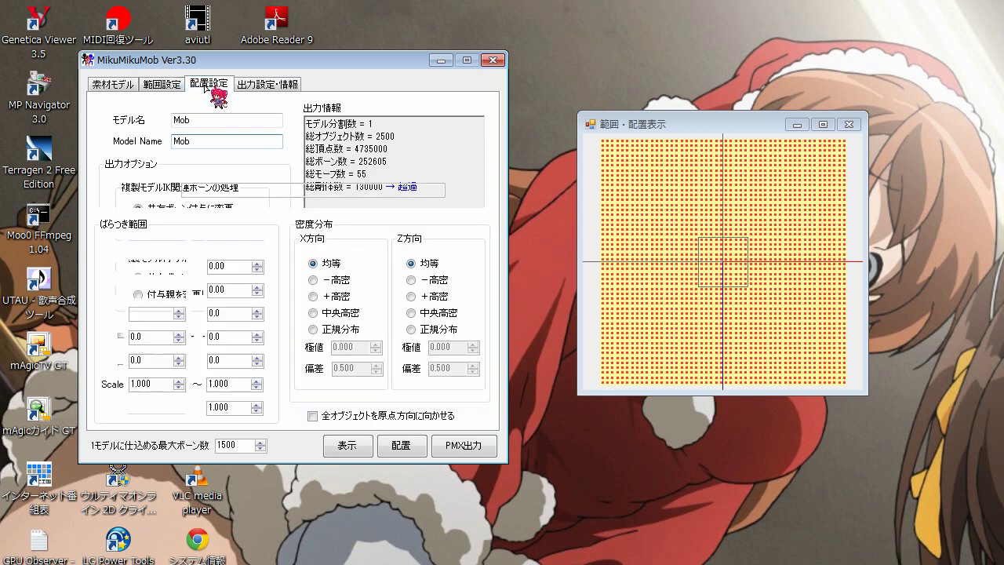
{"action": "left_click", "coordinate": [166, 84]}
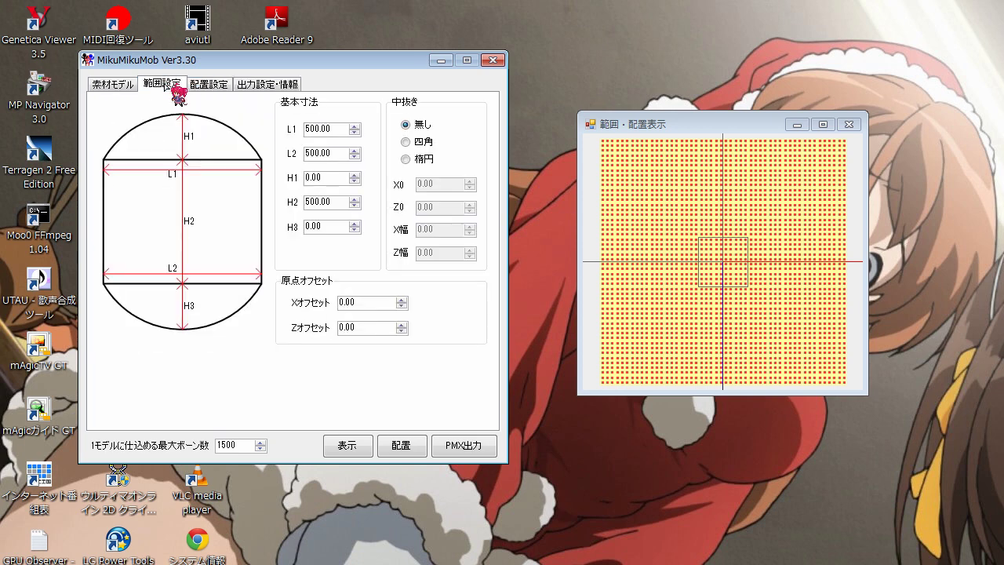
{"action": "left_click", "coordinate": [128, 84]}
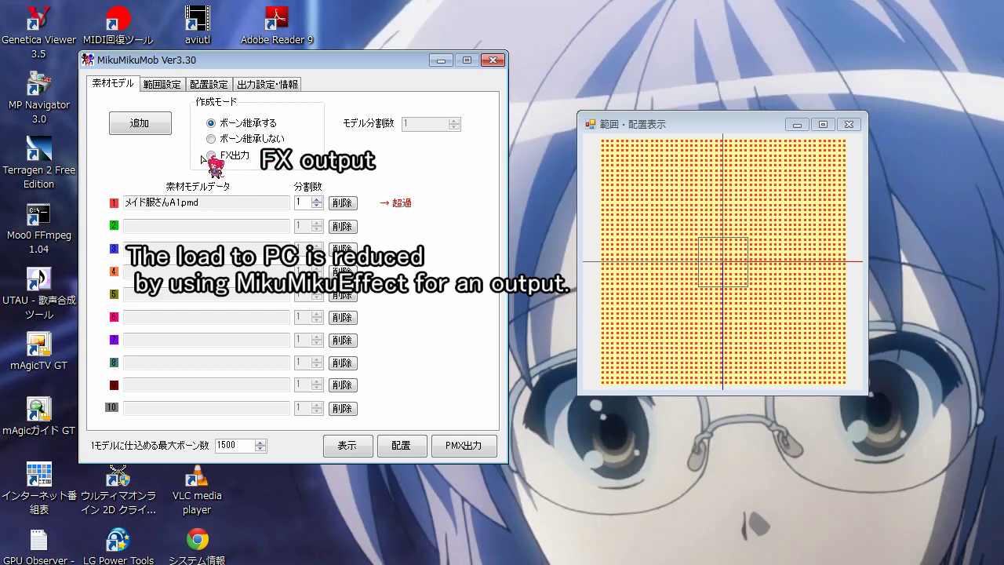
{"action": "left_click", "coordinate": [209, 156]}
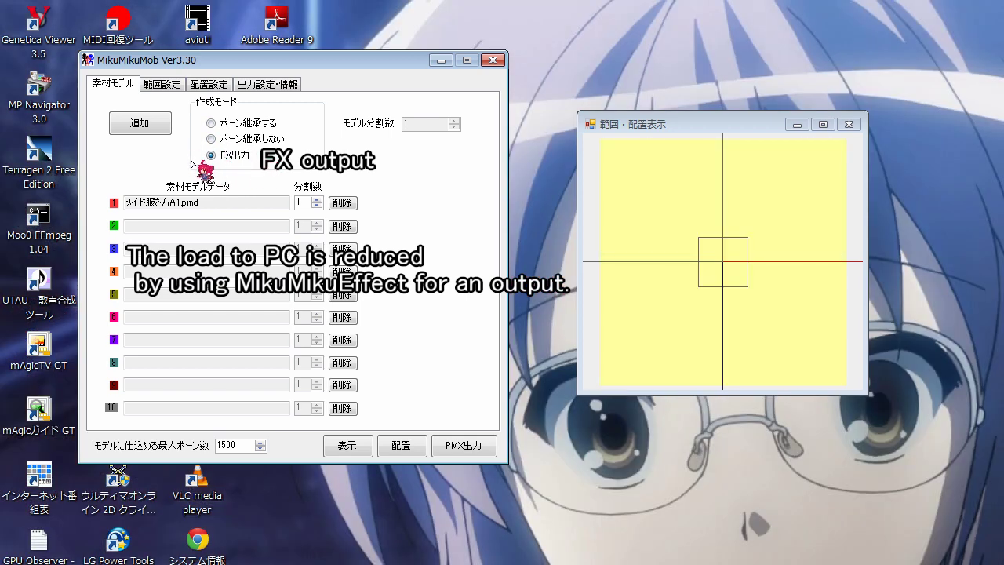
{"action": "left_click", "coordinate": [394, 447]}
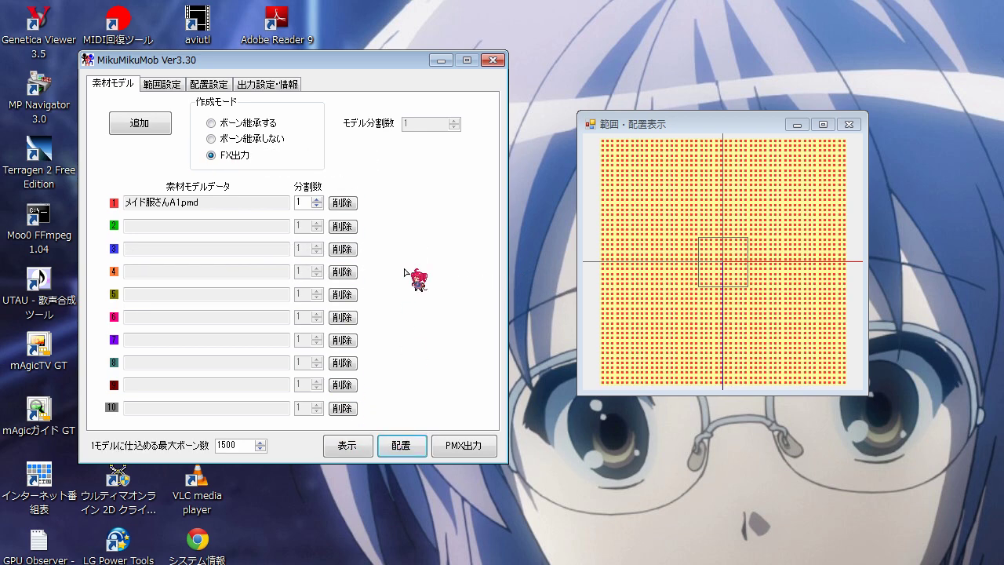
- Export the crowd as a PMX file named Mob in the メイド服さんA folder
{"action": "left_click", "coordinate": [465, 446]}
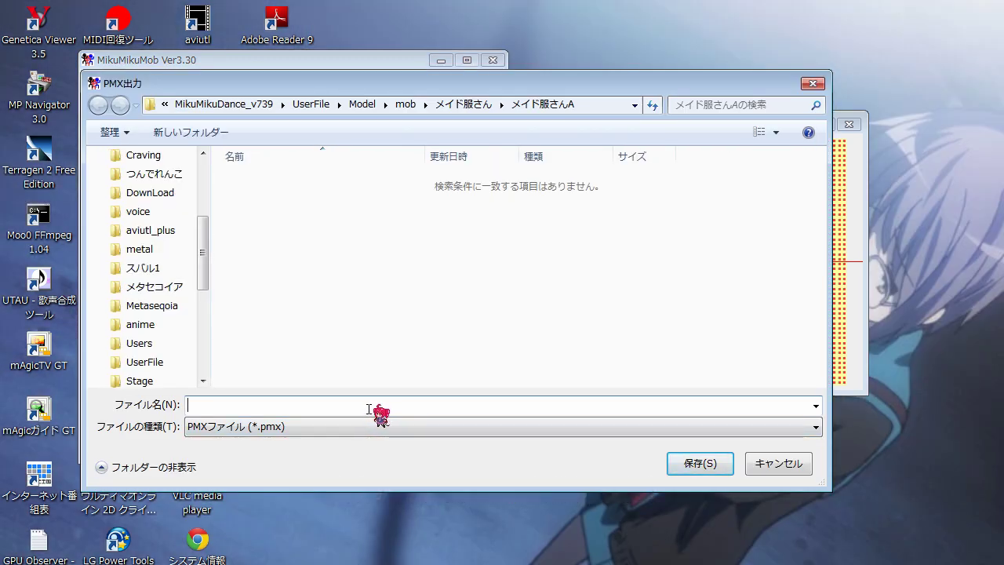
{"action": "type", "text": "Mo"}
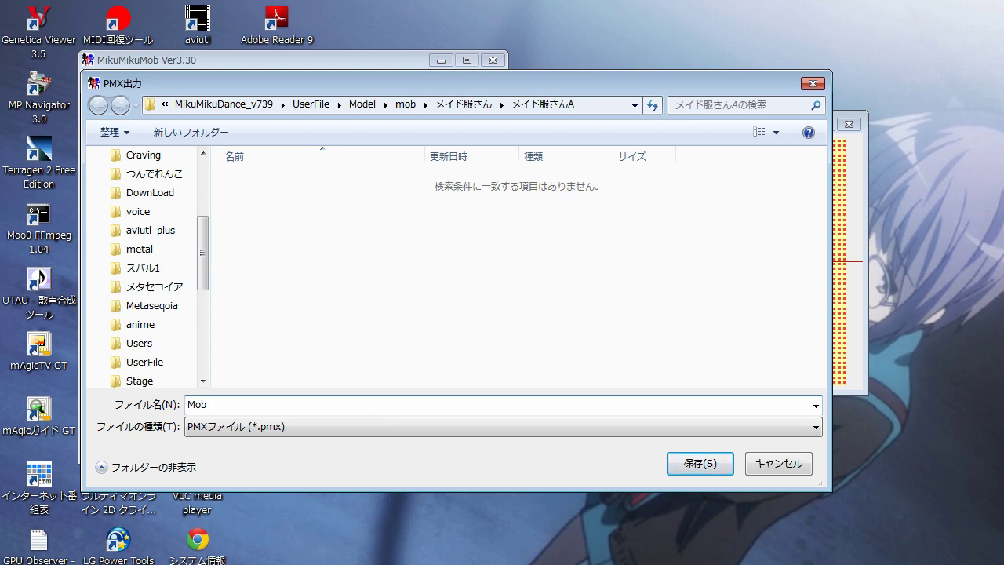
{"action": "type", "text": "b"}
{"action": "left_click", "coordinate": [694, 467]}
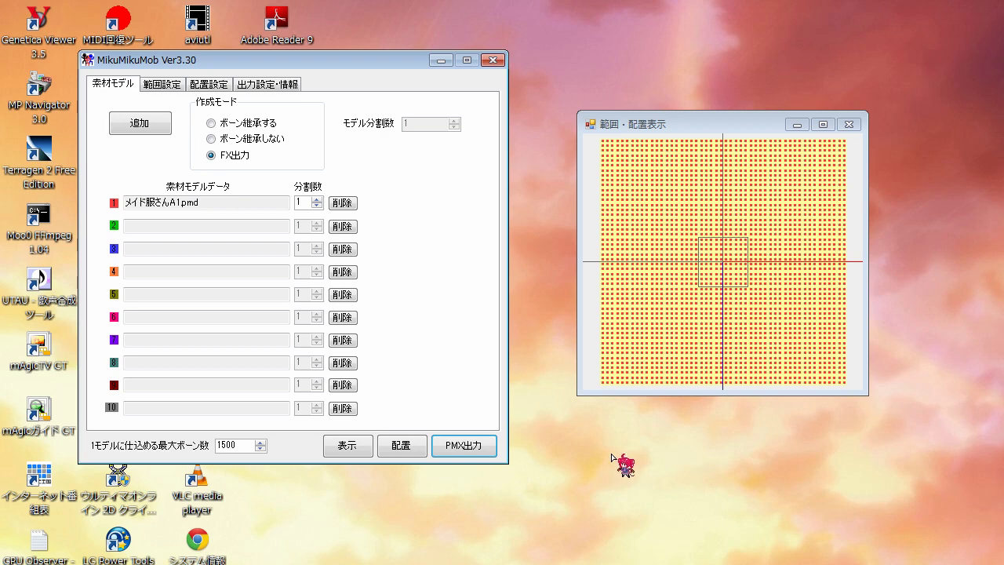
- Launch MikuMikuDance739 and load Mob.pmx from the メイド服さんA folder inside mob and メイド服さん, accepting the model information
{"action": "key", "text": "super"}
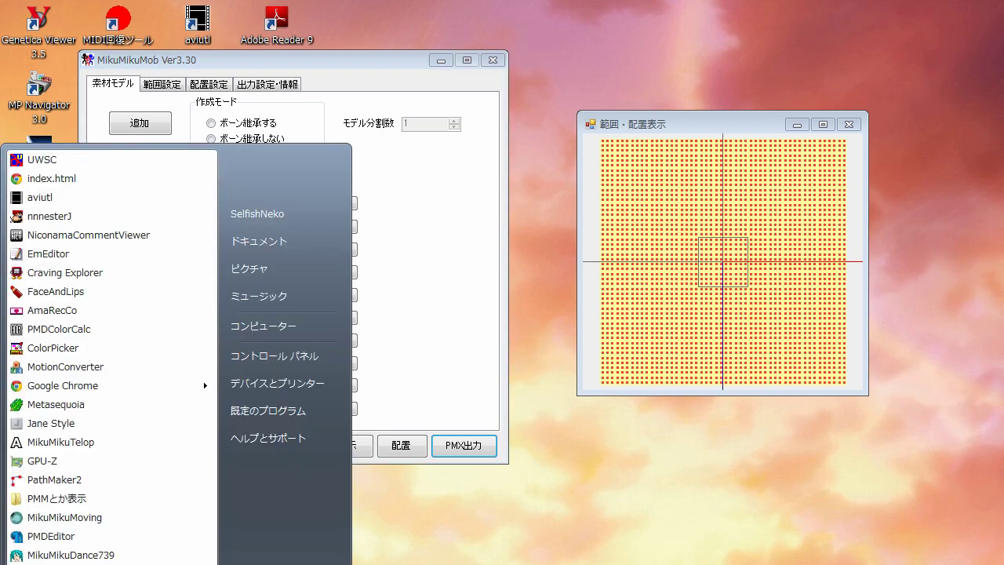
{"action": "left_click", "coordinate": [100, 554]}
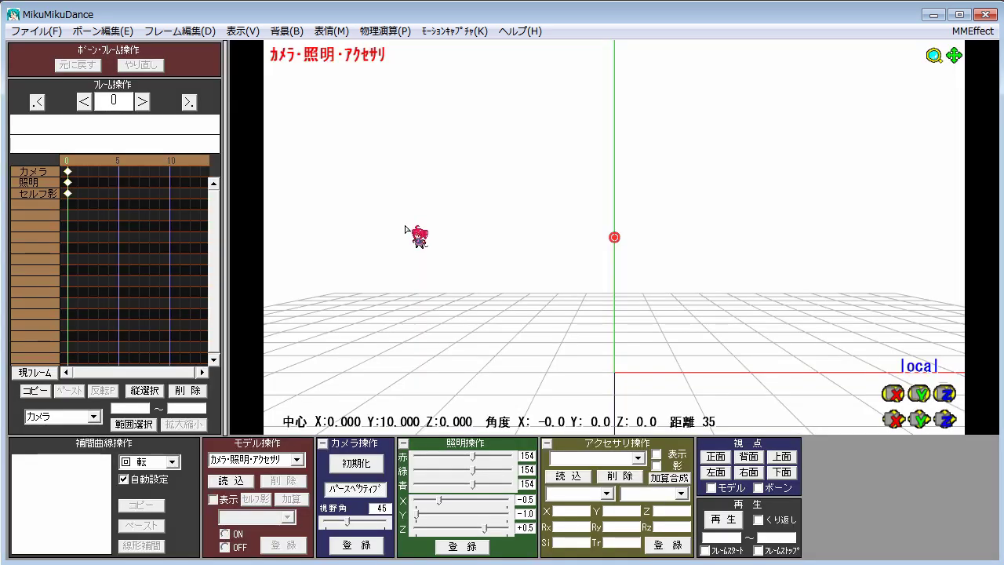
{"action": "left_click", "coordinate": [232, 480]}
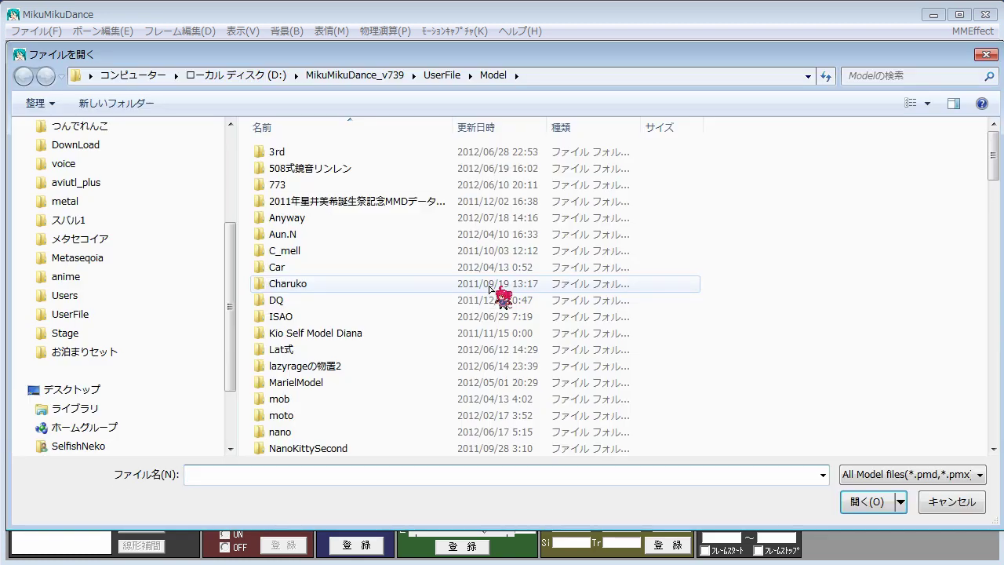
{"action": "left_click", "coordinate": [350, 206]}
{"action": "scroll", "coordinate": [351, 211], "scroll_direction": "down", "scroll_amount": 1}
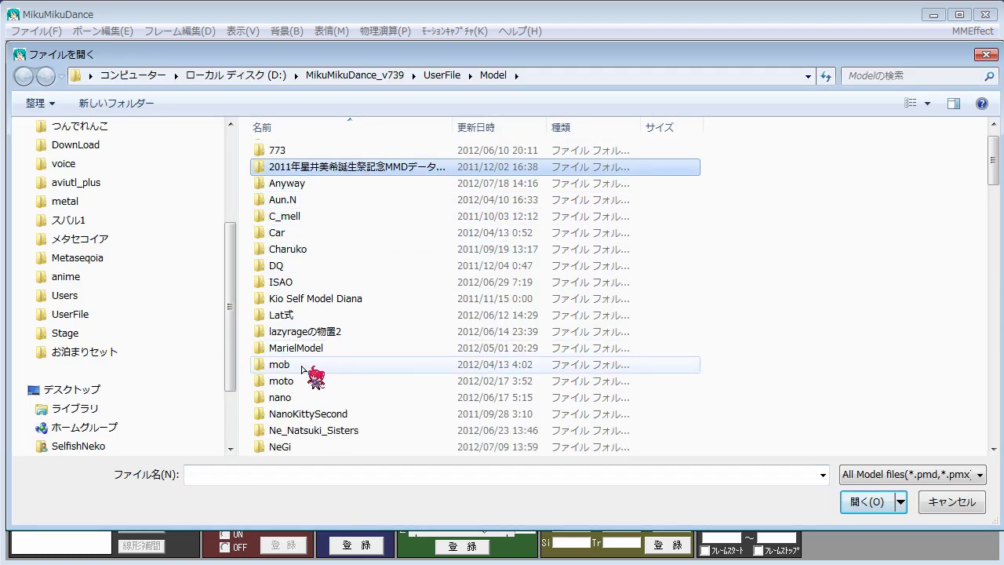
{"action": "double_click", "coordinate": [314, 366]}
{"action": "double_click", "coordinate": [338, 202]}
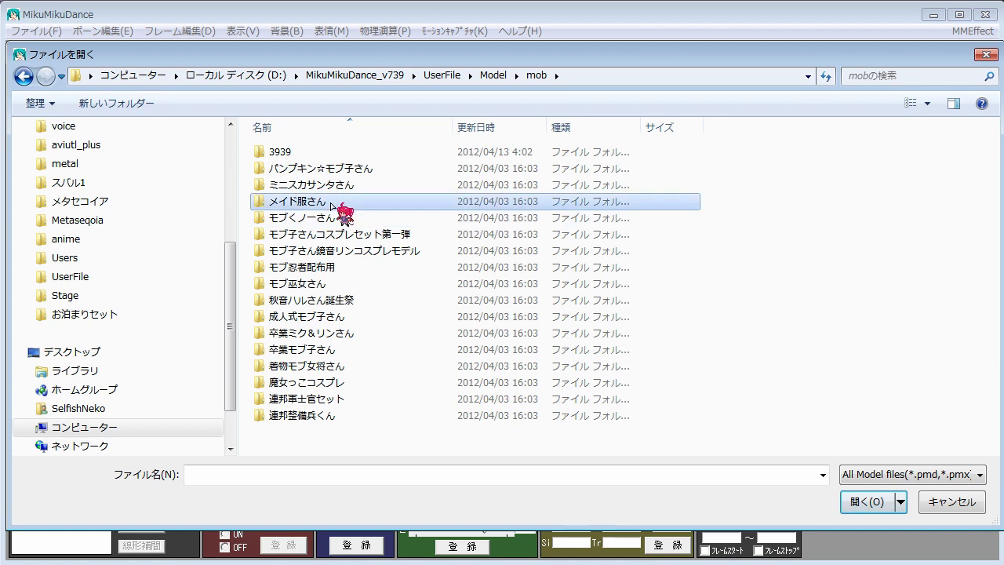
{"action": "double_click", "coordinate": [334, 153]}
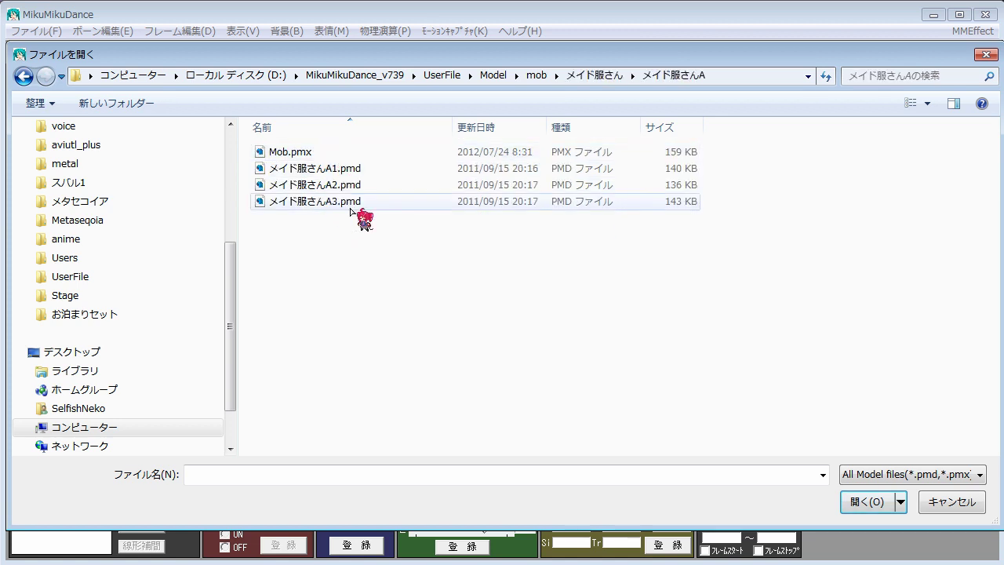
{"action": "left_click", "coordinate": [271, 155]}
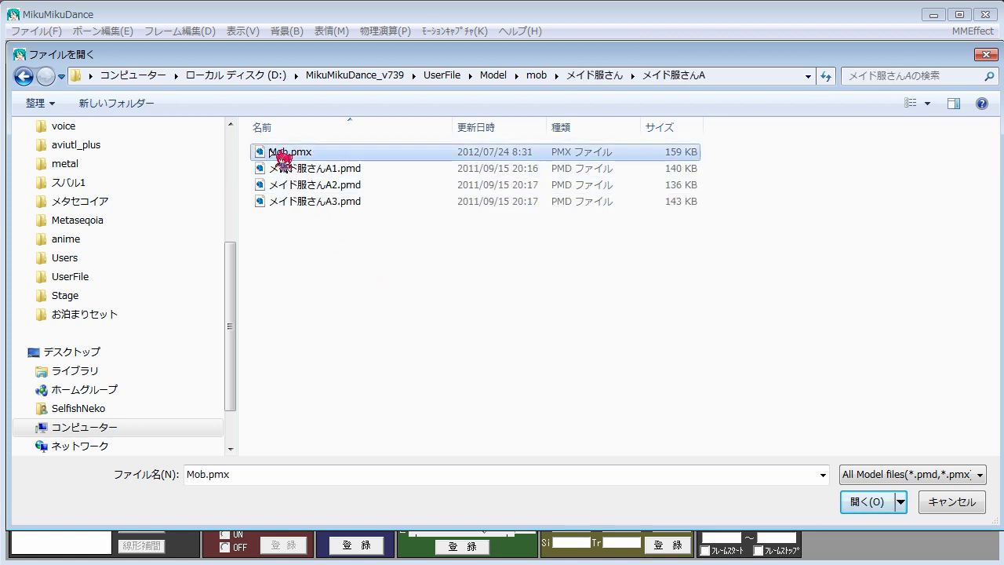
{"action": "left_click", "coordinate": [856, 500]}
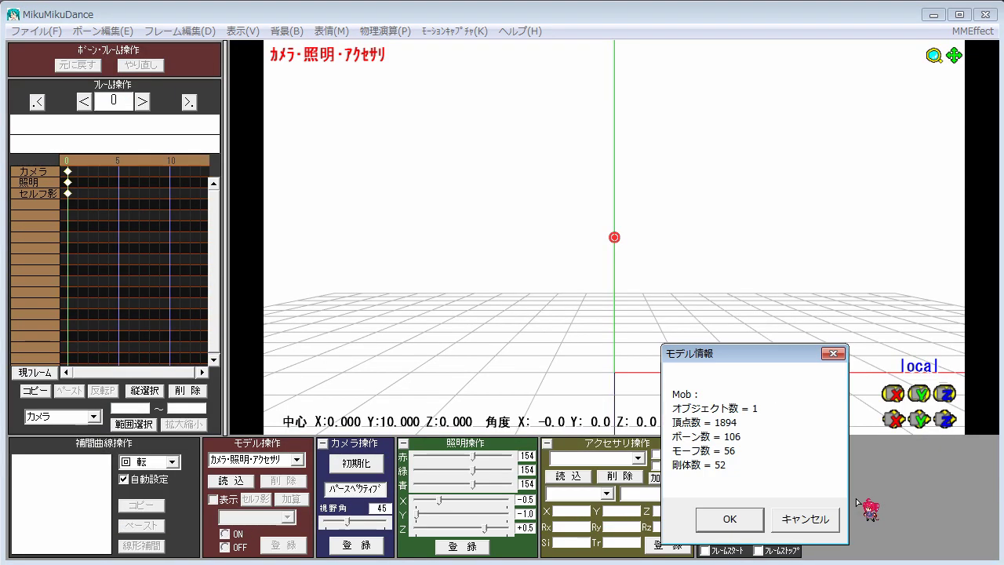
{"action": "left_click", "coordinate": [749, 518]}
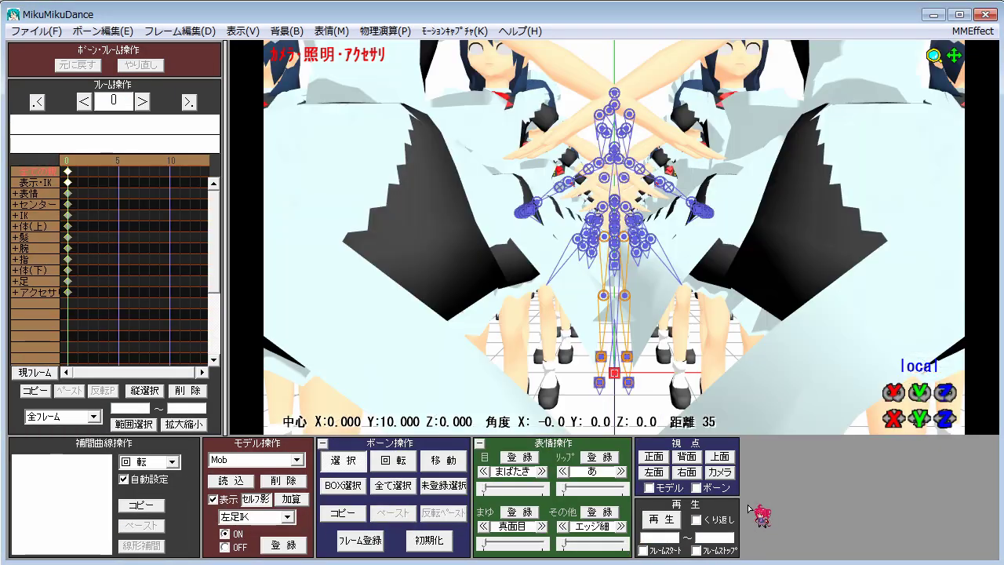
- Examine the layout of the loaded crowd from above, from close up out to the edges of the grid
{"action": "scroll", "coordinate": [722, 395], "scroll_direction": "down", "scroll_amount": 5}
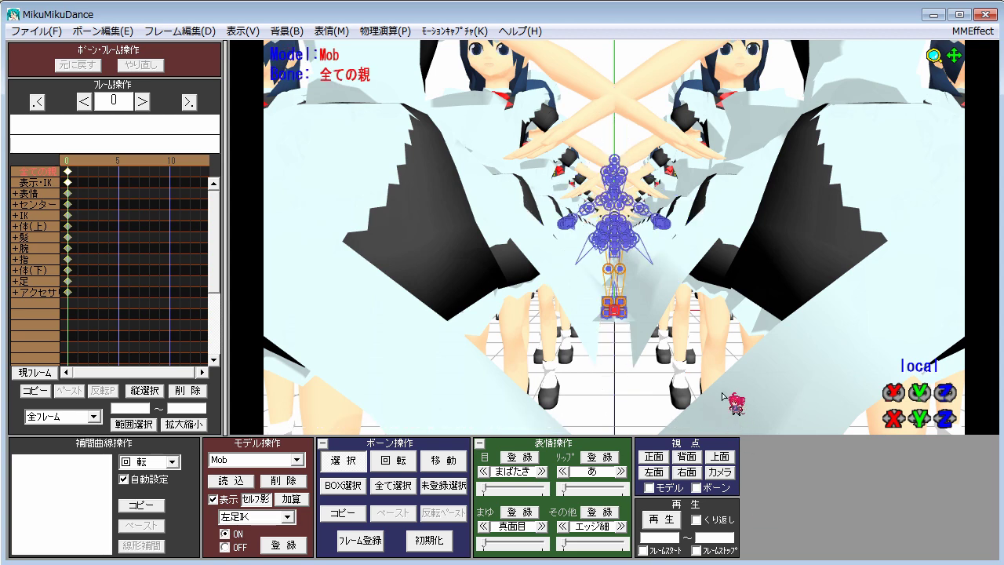
{"action": "left_click", "coordinate": [721, 457]}
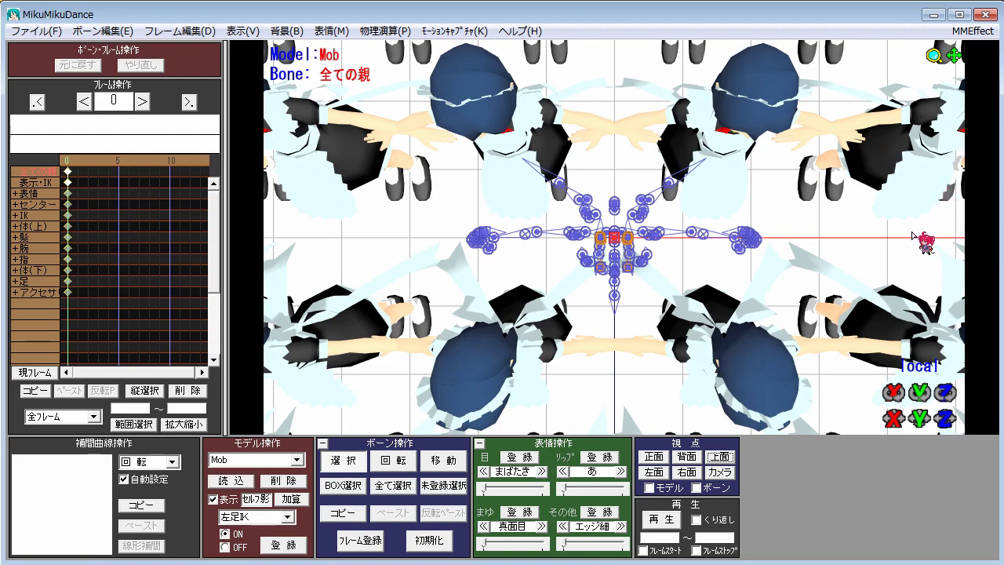
{"action": "scroll", "coordinate": [908, 238], "scroll_direction": "down", "scroll_amount": 10}
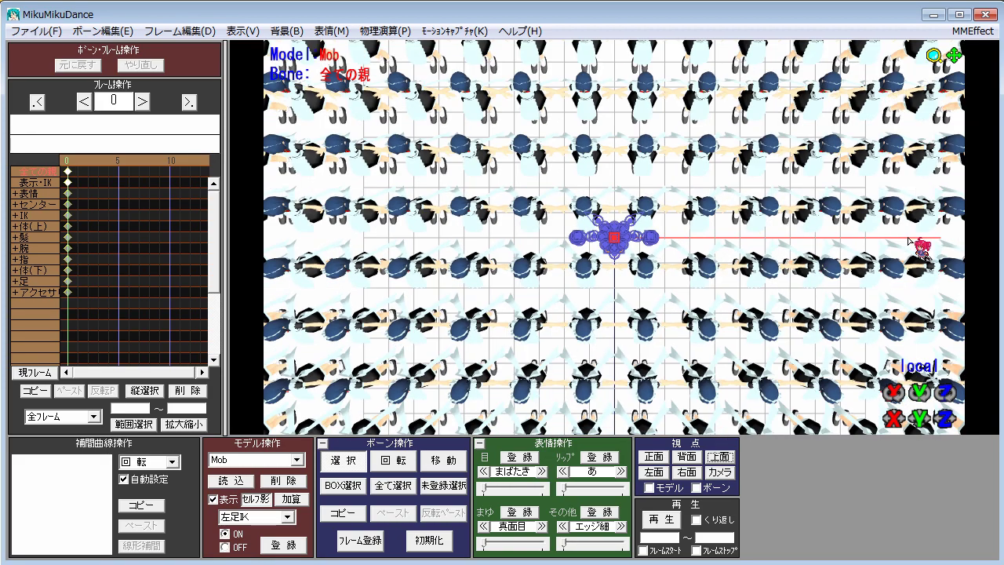
{"action": "scroll", "coordinate": [907, 240], "scroll_direction": "down", "scroll_amount": 8}
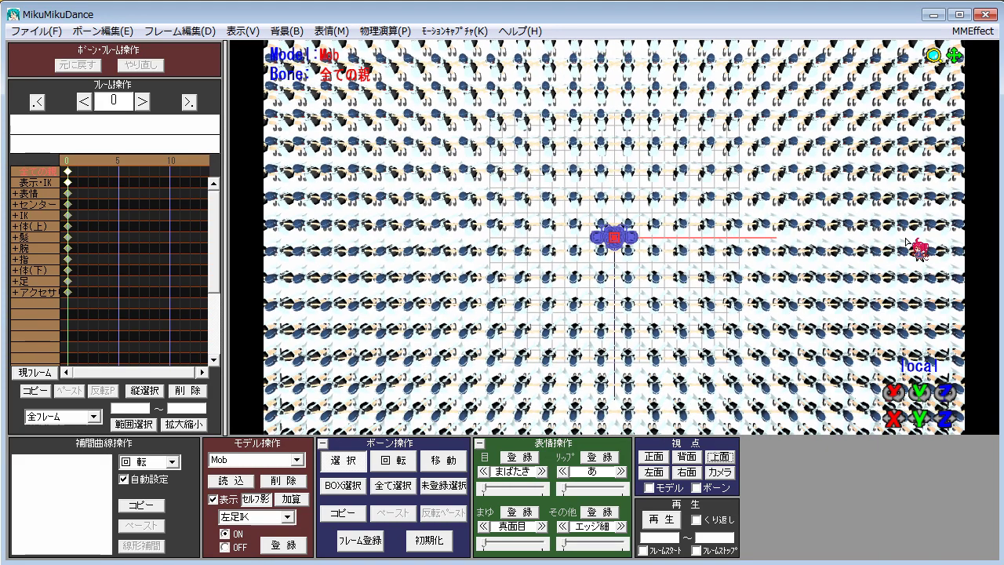
{"action": "scroll", "coordinate": [903, 241], "scroll_direction": "down", "scroll_amount": 6}
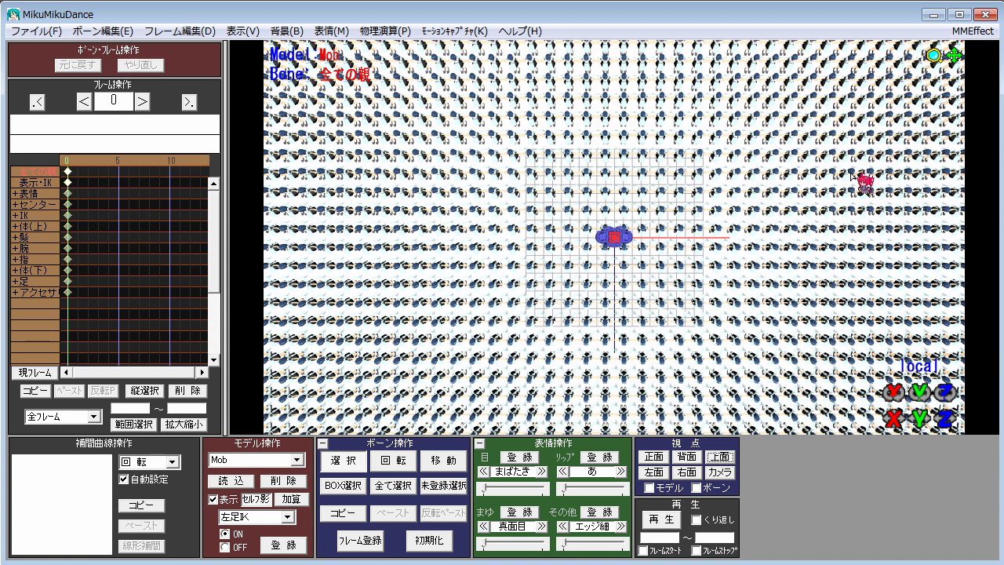
{"action": "scroll", "coordinate": [851, 180], "scroll_direction": "down", "scroll_amount": 5}
{"action": "scroll", "coordinate": [851, 181], "scroll_direction": "down", "scroll_amount": 5}
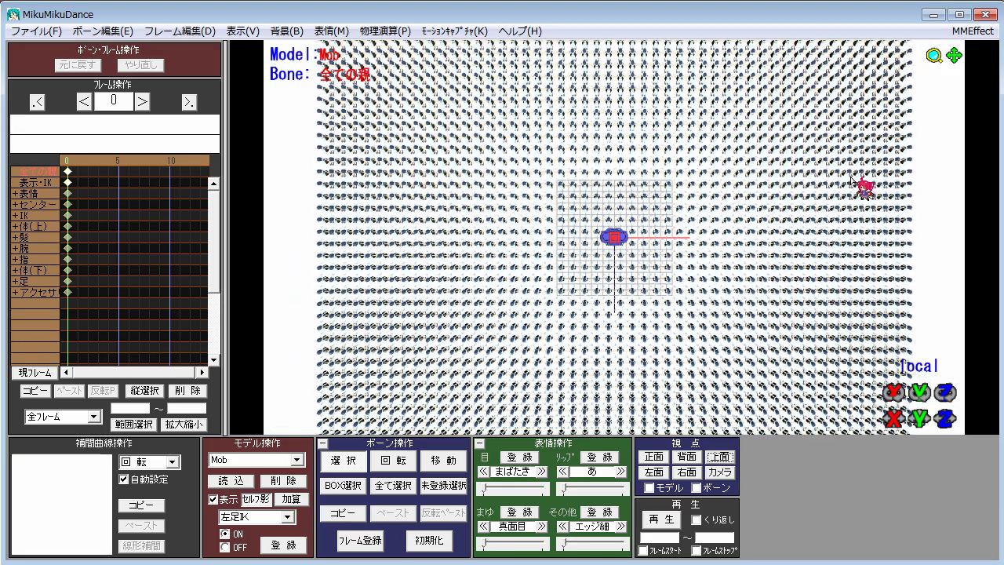
{"action": "scroll", "coordinate": [851, 180], "scroll_direction": "up", "scroll_amount": 5}
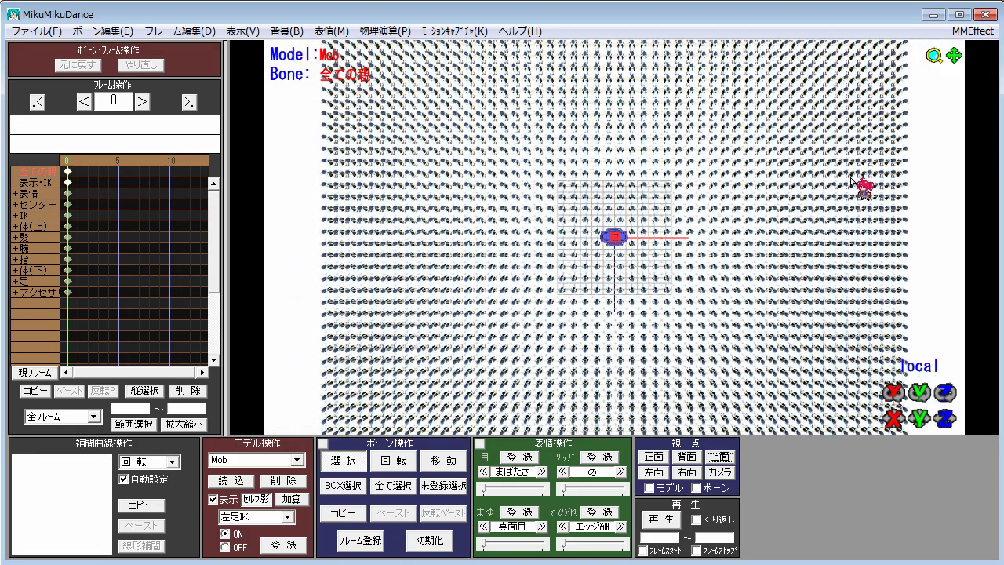
{"action": "scroll", "coordinate": [851, 180], "scroll_direction": "up", "scroll_amount": 5}
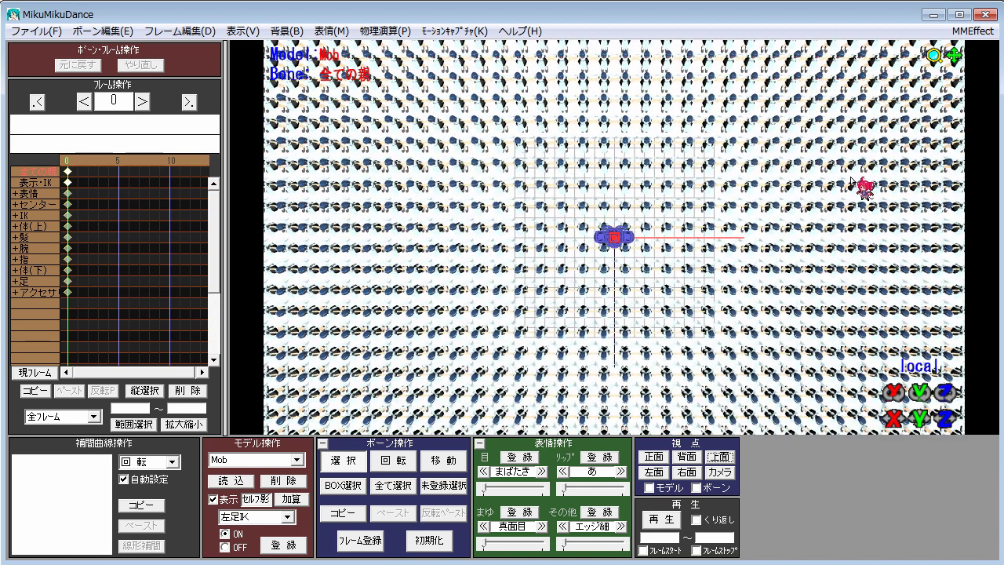
{"action": "scroll", "coordinate": [851, 180], "scroll_direction": "up", "scroll_amount": 1}
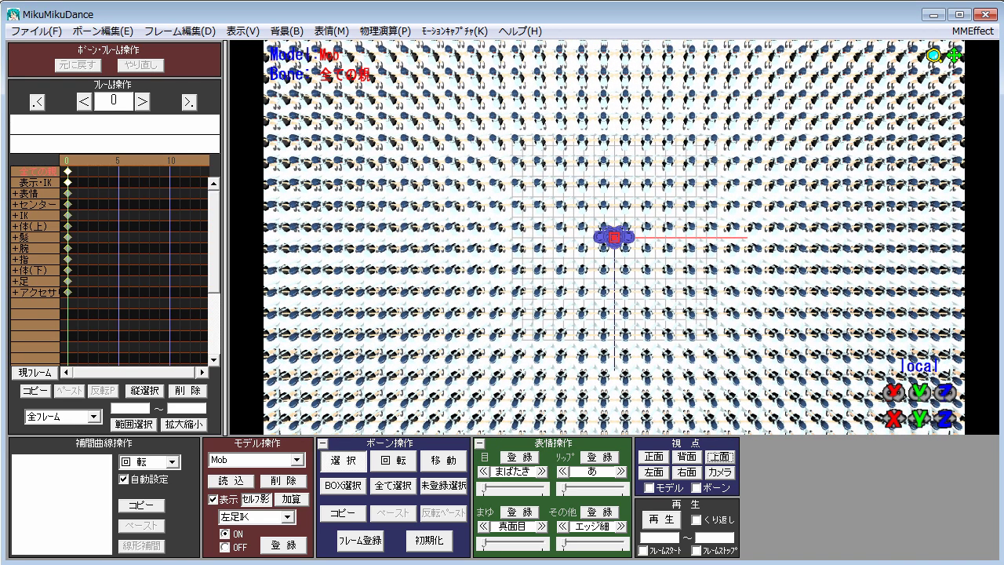
- Switch back to MikuMikuMob, make all objects face the origin in the arrangement settings and arrange the models again
{"action": "key", "text": "alt+Tab"}
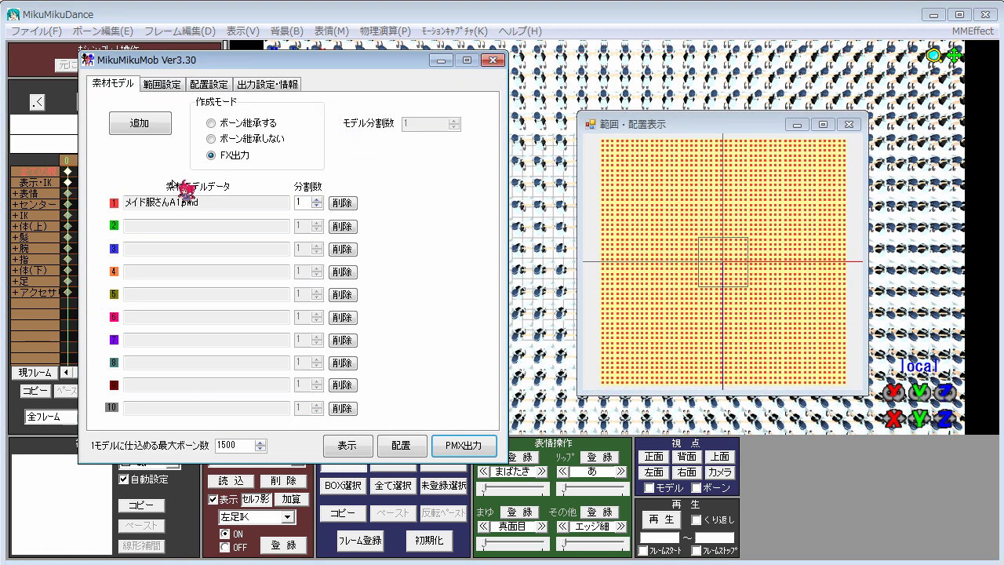
{"action": "left_click", "coordinate": [161, 84]}
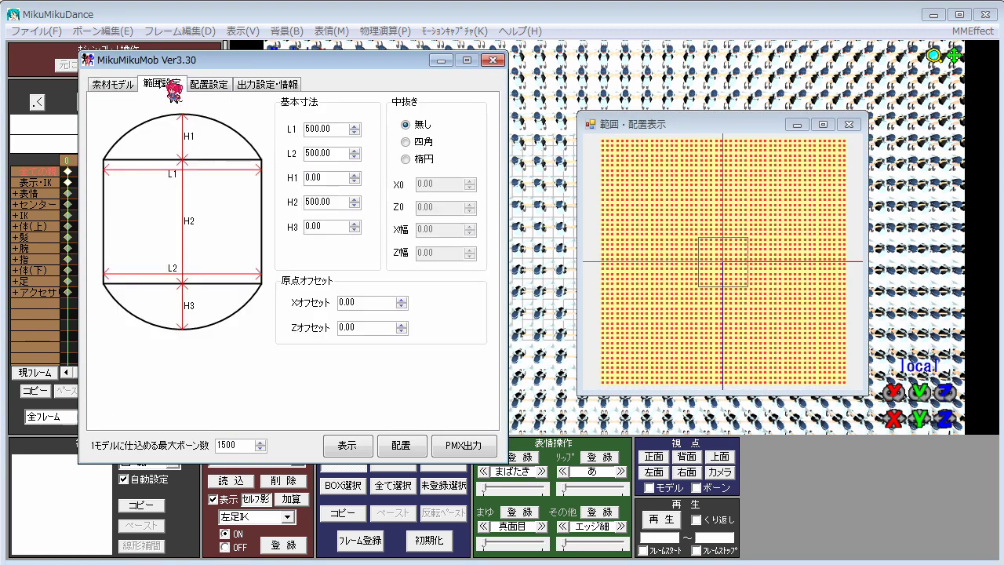
{"action": "left_click", "coordinate": [218, 84]}
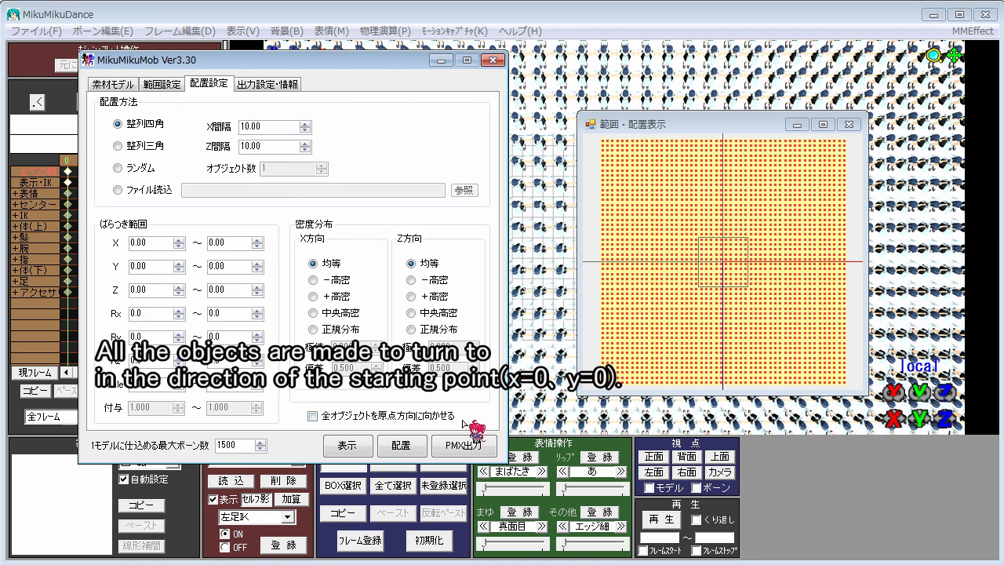
{"action": "left_click", "coordinate": [313, 416]}
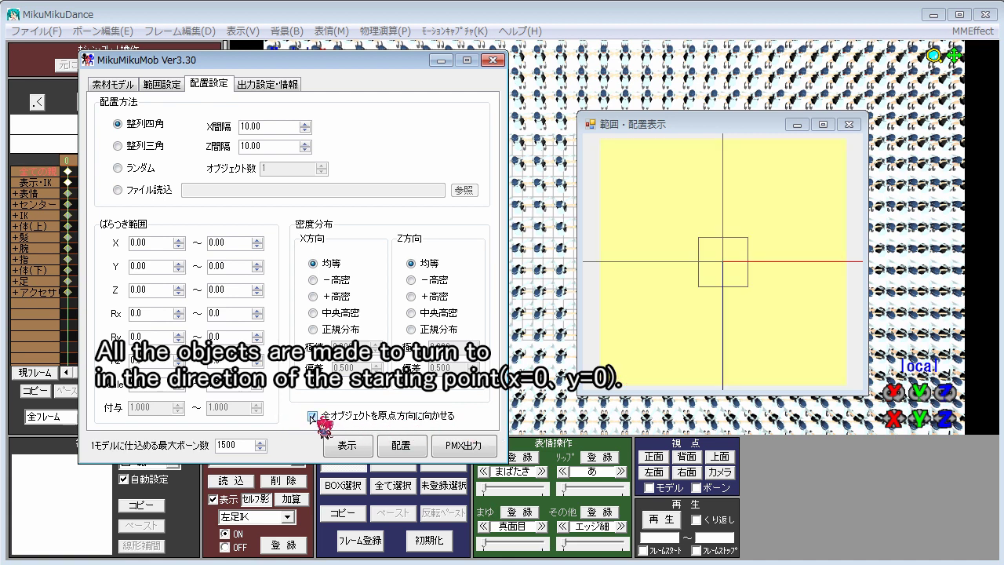
{"action": "left_click", "coordinate": [404, 445]}
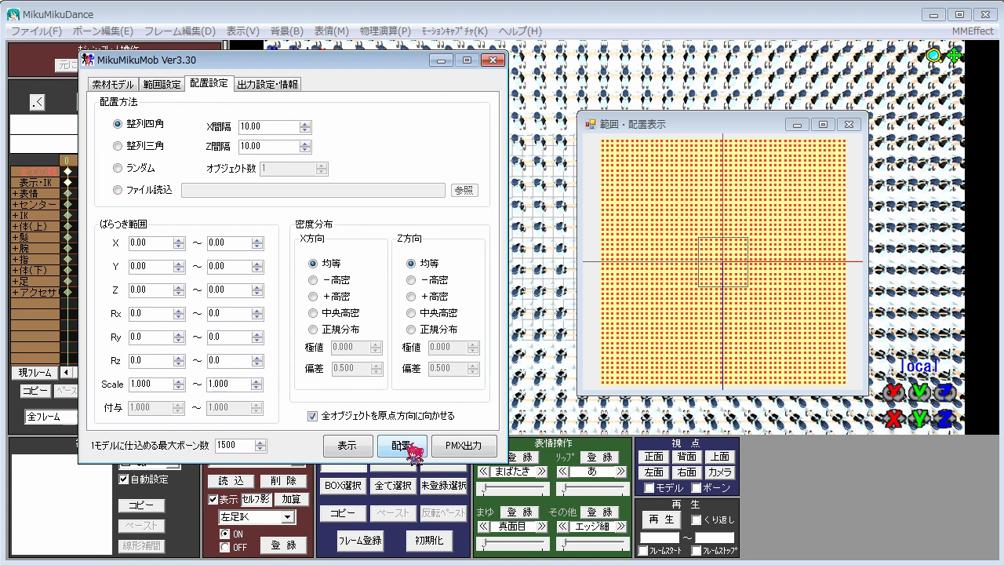
- Start the PMX export of the rearranged crowd
{"action": "left_click", "coordinate": [468, 446]}
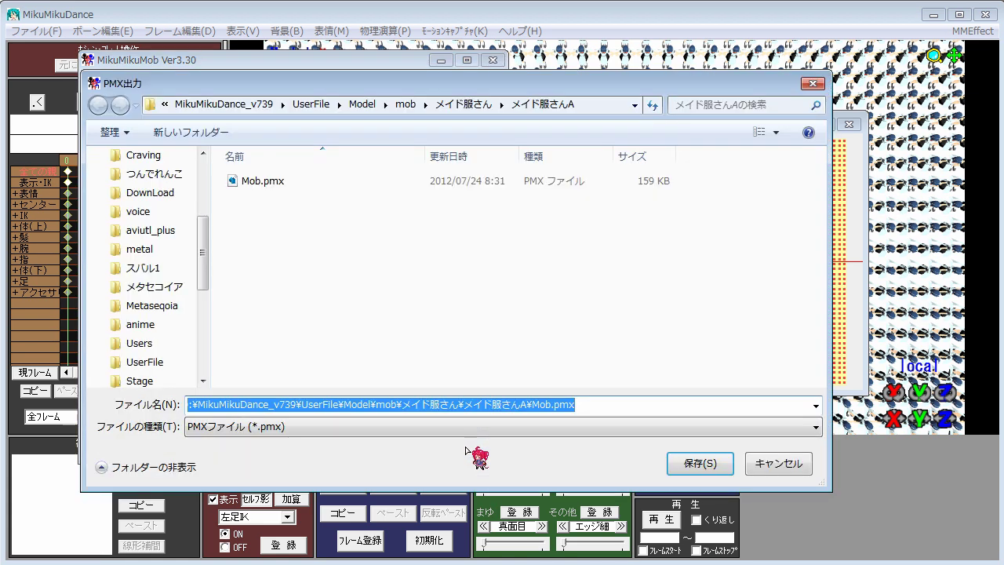